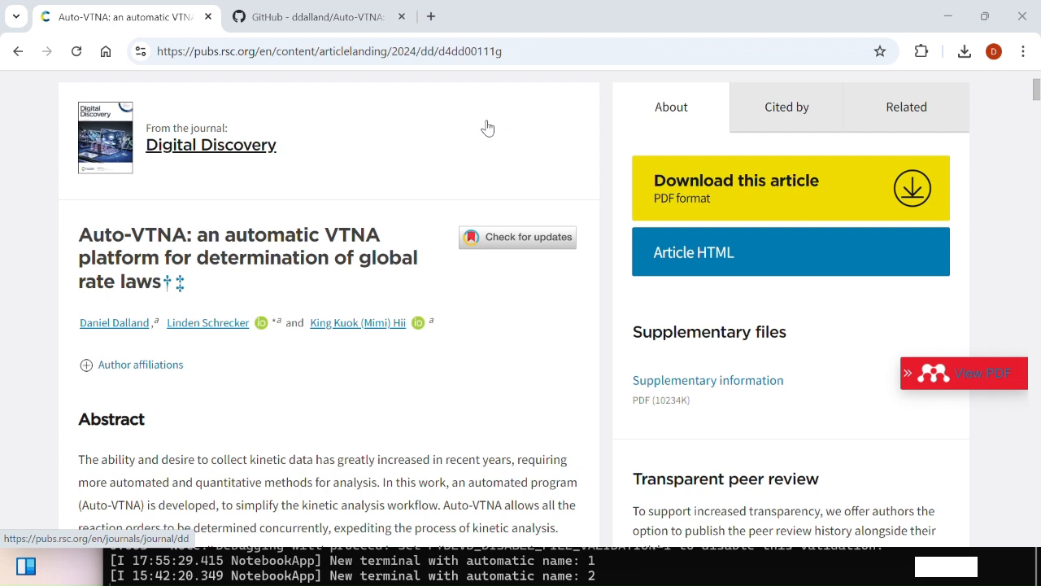
Go to the Auto-VTNA GitHub repository and follow the README's version 2 Google Drive link
{"action": "scroll", "coordinate": [304, 188], "scroll_direction": "down", "scroll_amount": 1}
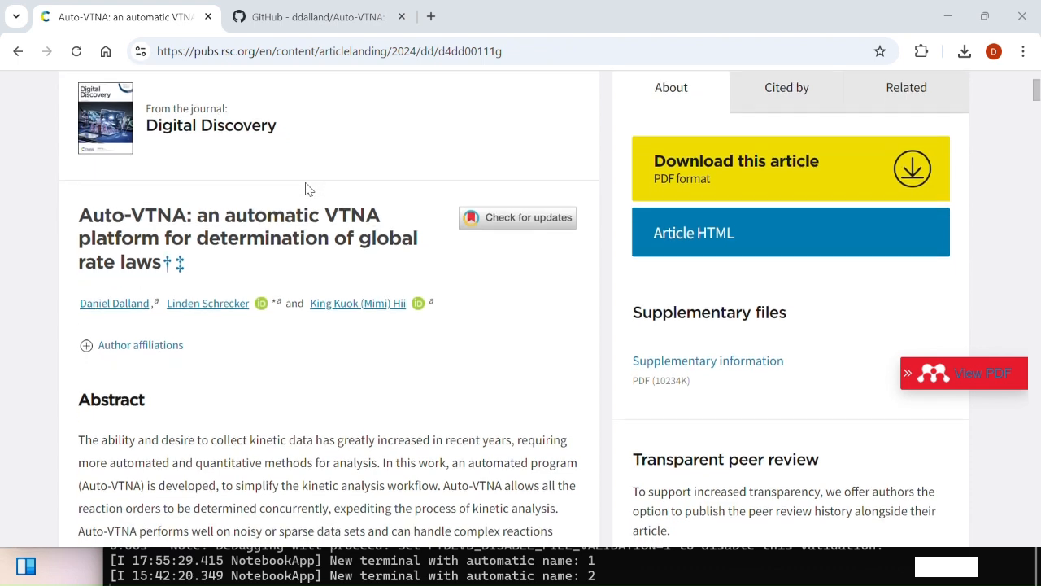
{"action": "scroll", "coordinate": [309, 189], "scroll_direction": "up", "scroll_amount": 1}
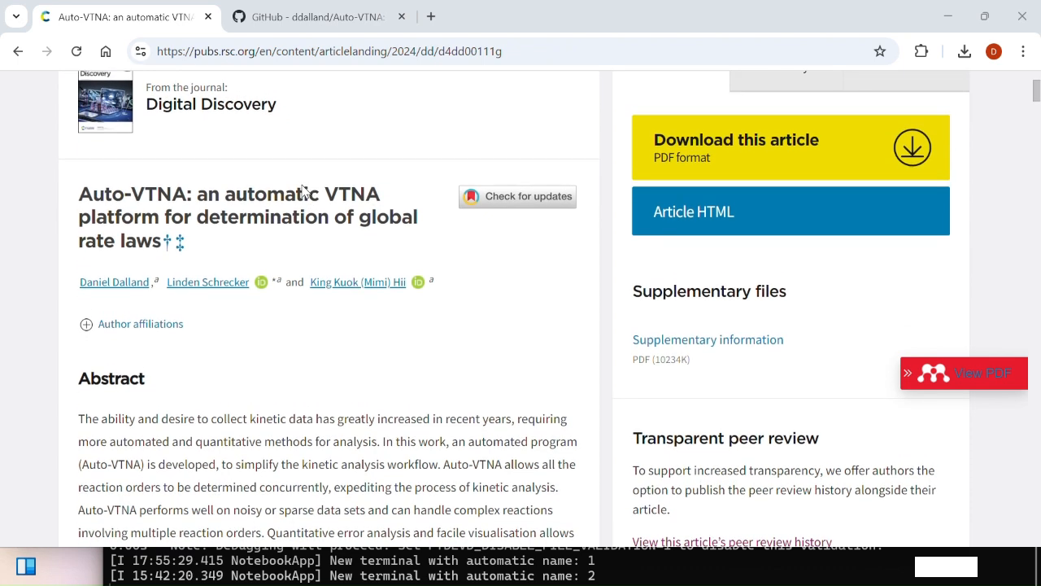
{"action": "scroll", "coordinate": [305, 189], "scroll_direction": "up", "scroll_amount": 1}
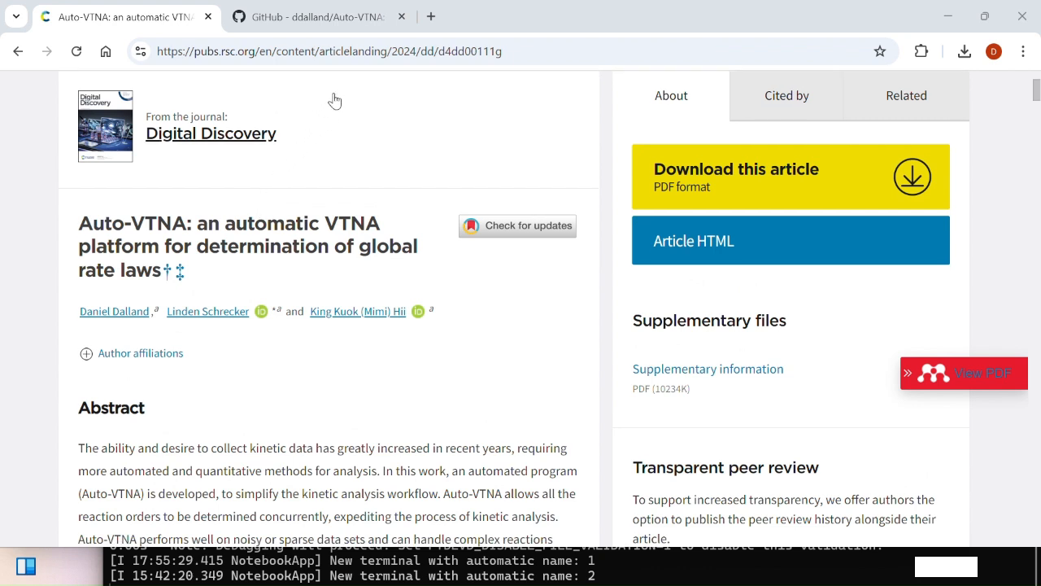
{"action": "left_click", "coordinate": [330, 19]}
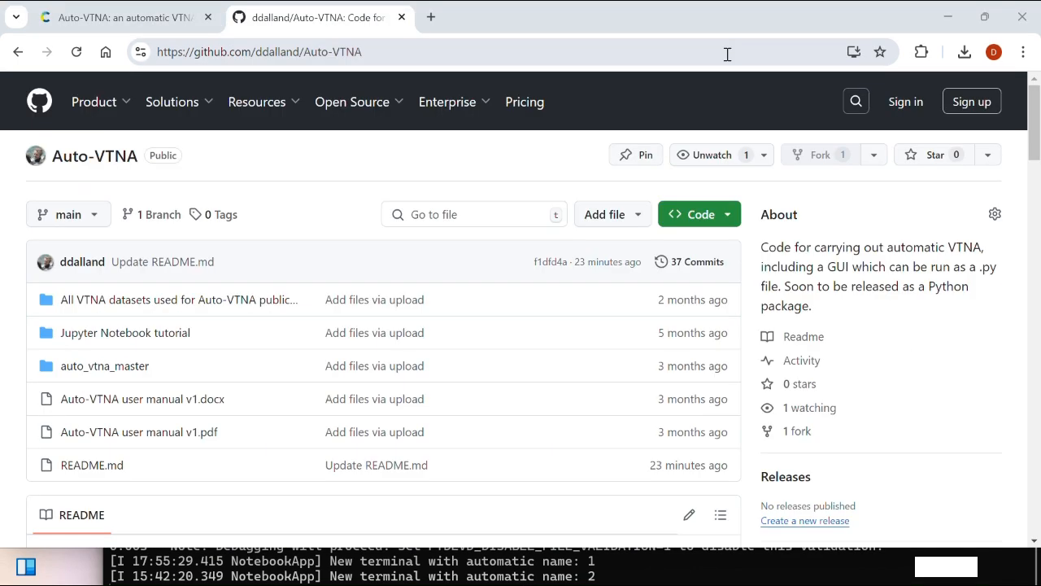
{"action": "scroll", "coordinate": [560, 230], "scroll_direction": "down", "scroll_amount": 1}
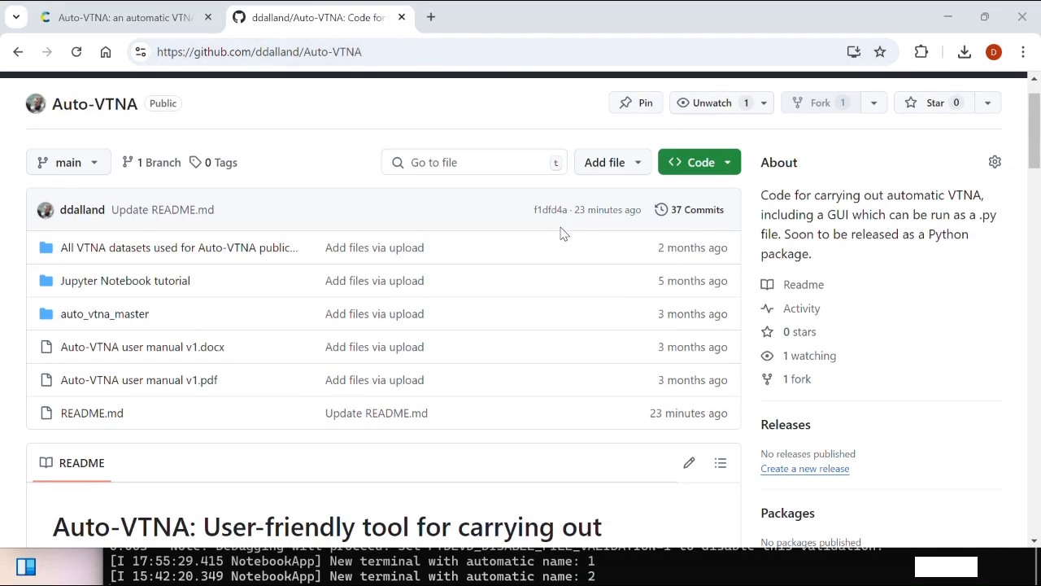
{"action": "scroll", "coordinate": [560, 234], "scroll_direction": "down", "scroll_amount": 4}
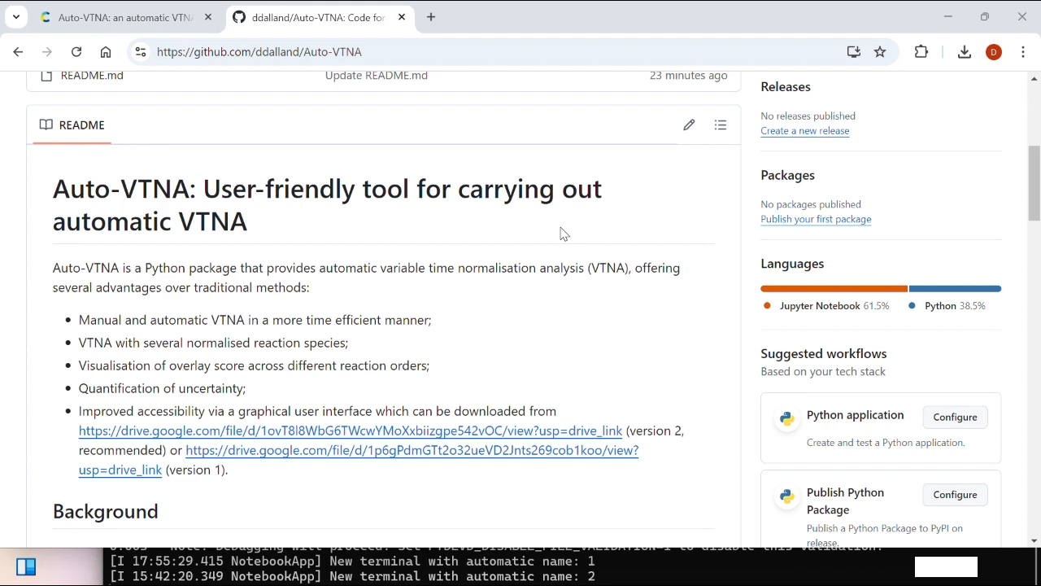
{"action": "scroll", "coordinate": [220, 366], "scroll_direction": "down", "scroll_amount": 1}
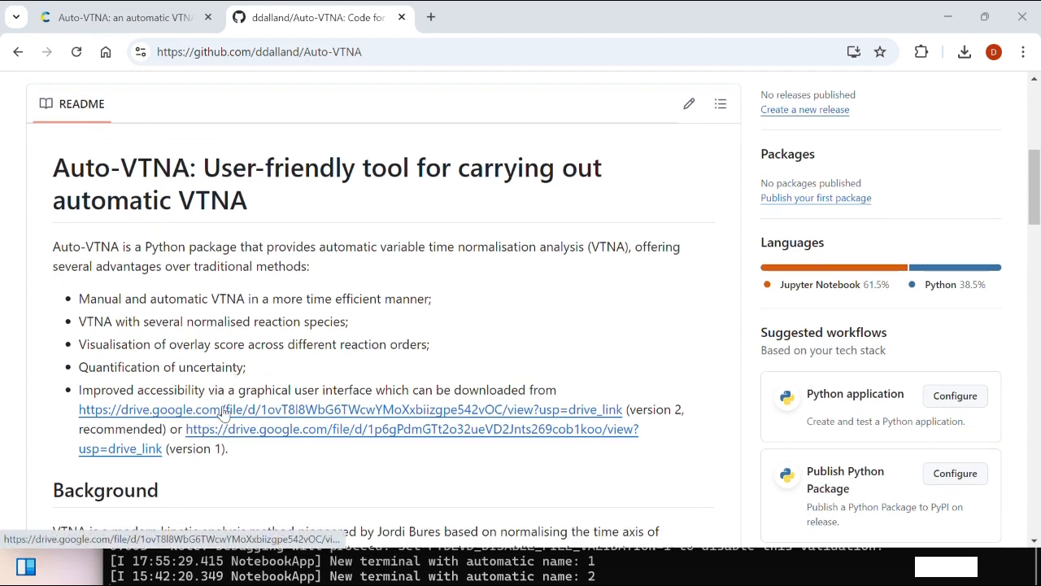
{"action": "left_click", "coordinate": [249, 413]}
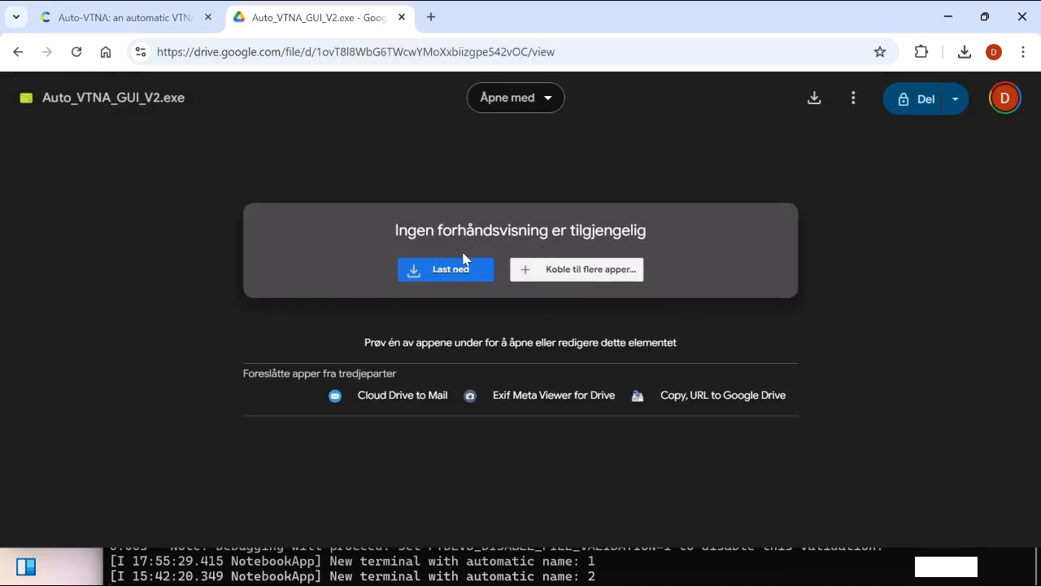
Download Auto_VTNA_GUI_V2.exe (150 MB) from its Google Drive page
{"action": "left_click", "coordinate": [430, 271]}
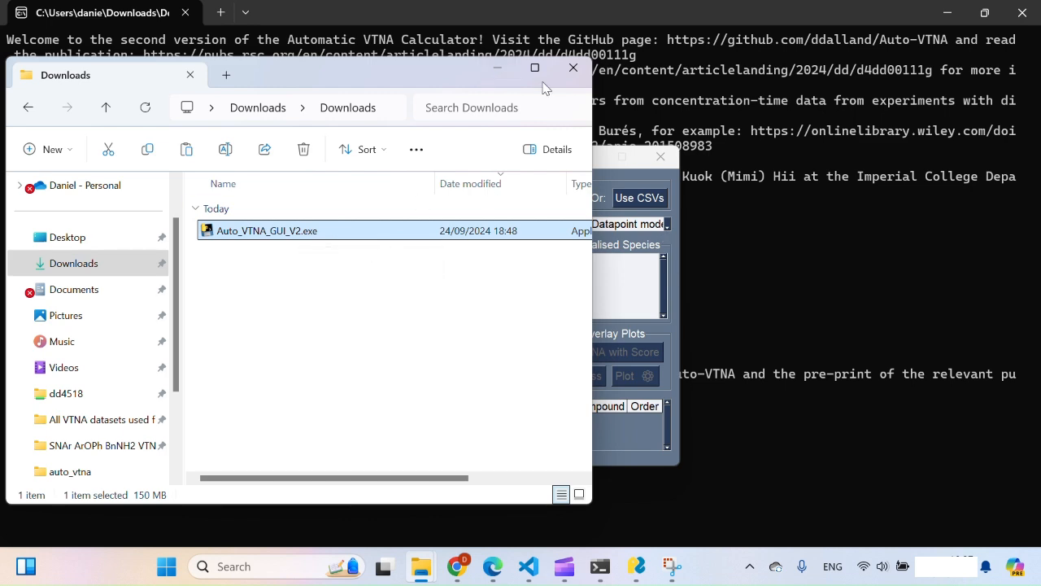
Minimise the Downloads window to reveal the empty Automatic VTNA Calculator V2 window
{"action": "left_click", "coordinate": [498, 68]}
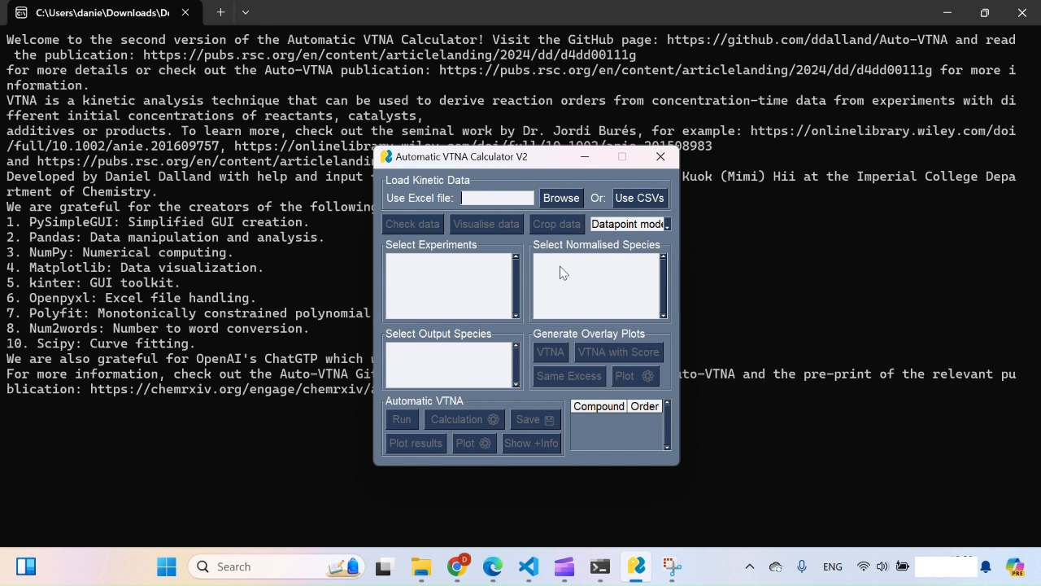
Load all four CSV files from the Table 1 EtOH folder as kinetic data
{"action": "left_click", "coordinate": [641, 199]}
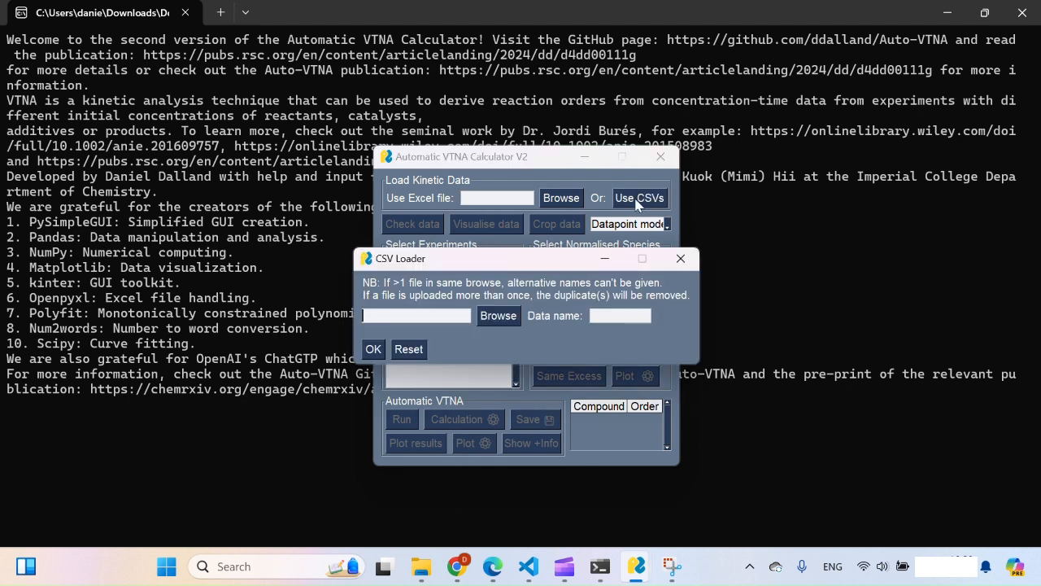
{"action": "left_click", "coordinate": [498, 316]}
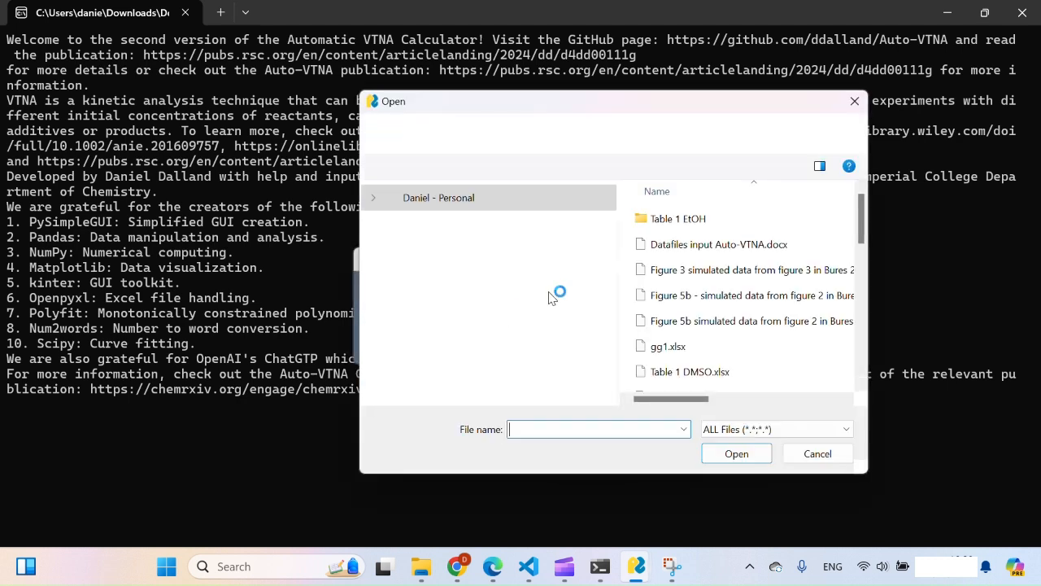
{"action": "double_click", "coordinate": [701, 216]}
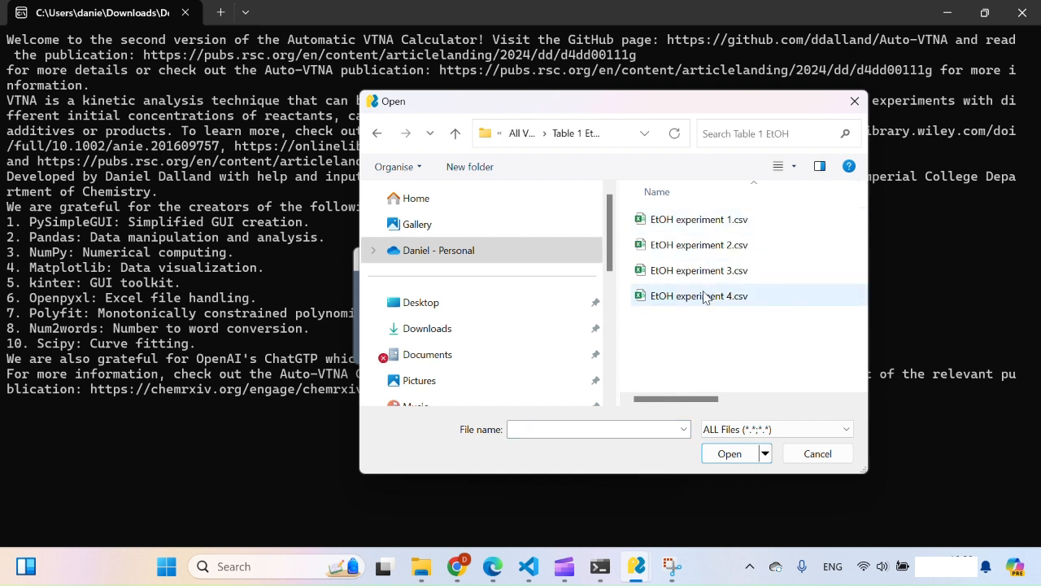
{"action": "key", "text": "ctrl+a"}
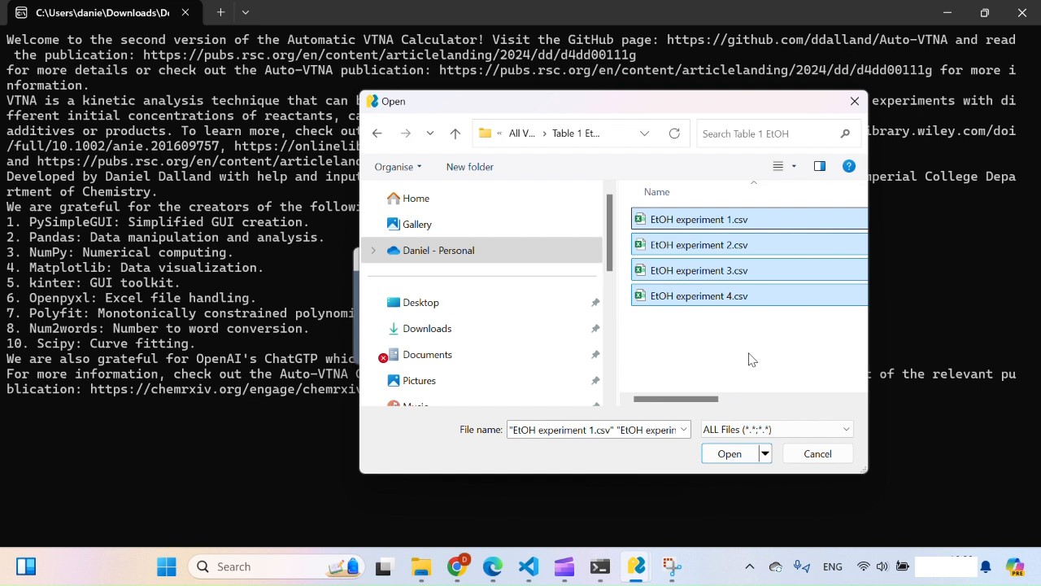
{"action": "left_click", "coordinate": [714, 458]}
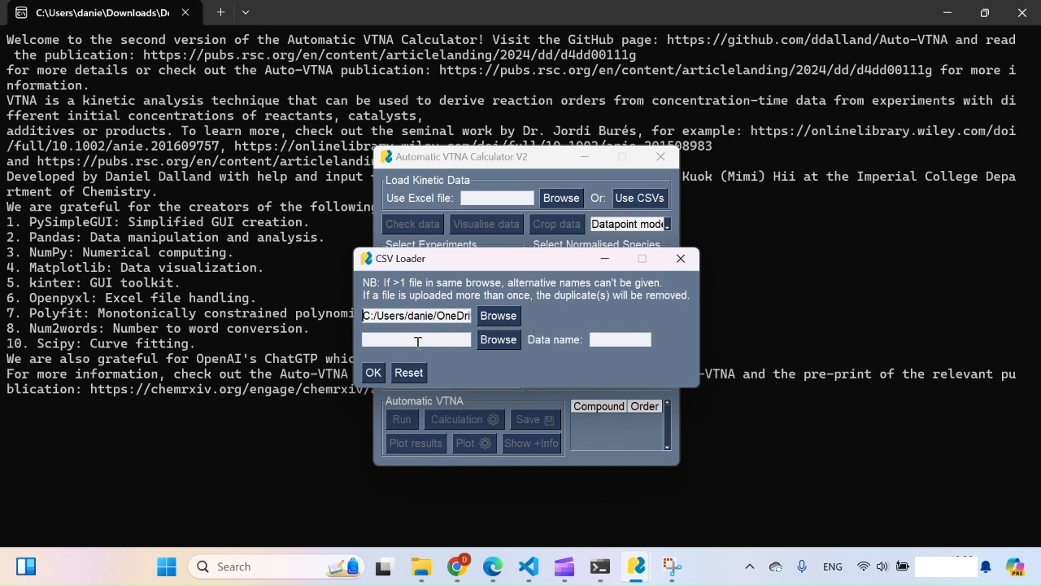
{"action": "left_click", "coordinate": [373, 374]}
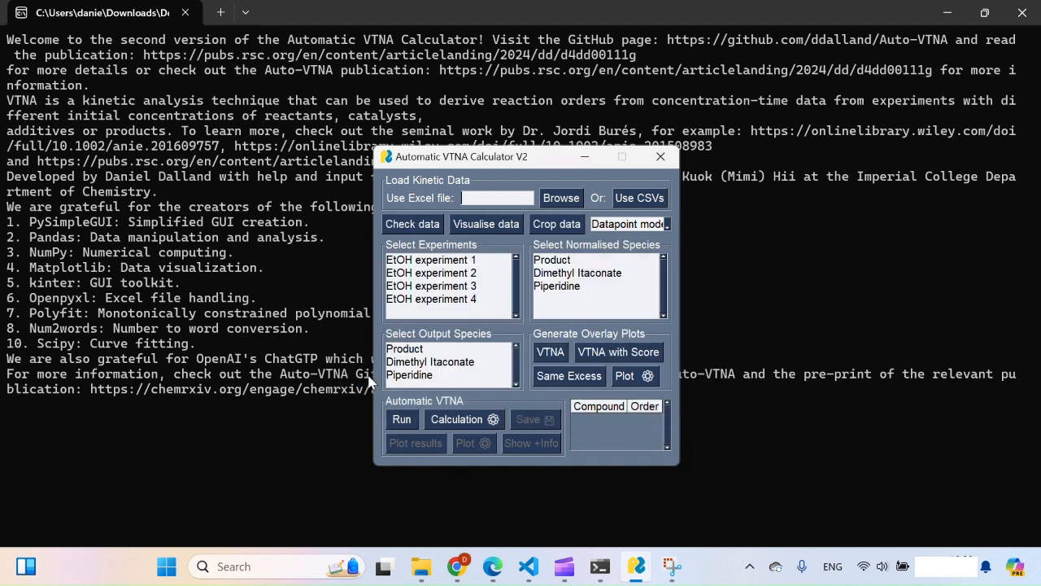
Plot the concentration profiles of EtOH experiment 1 on its own
{"action": "left_click", "coordinate": [463, 260]}
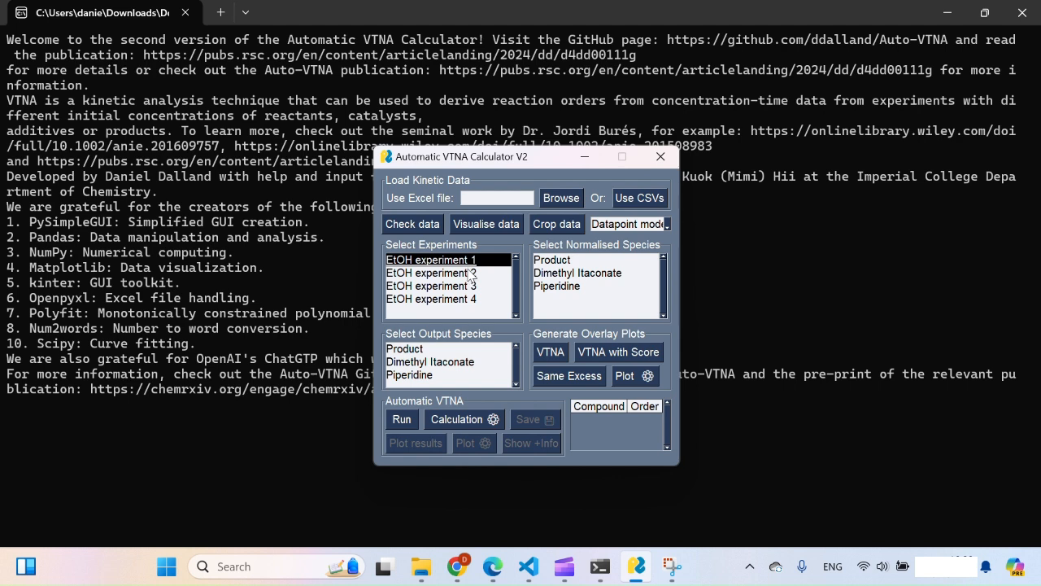
{"action": "left_click", "coordinate": [506, 230]}
{"action": "left_click", "coordinate": [456, 206]}
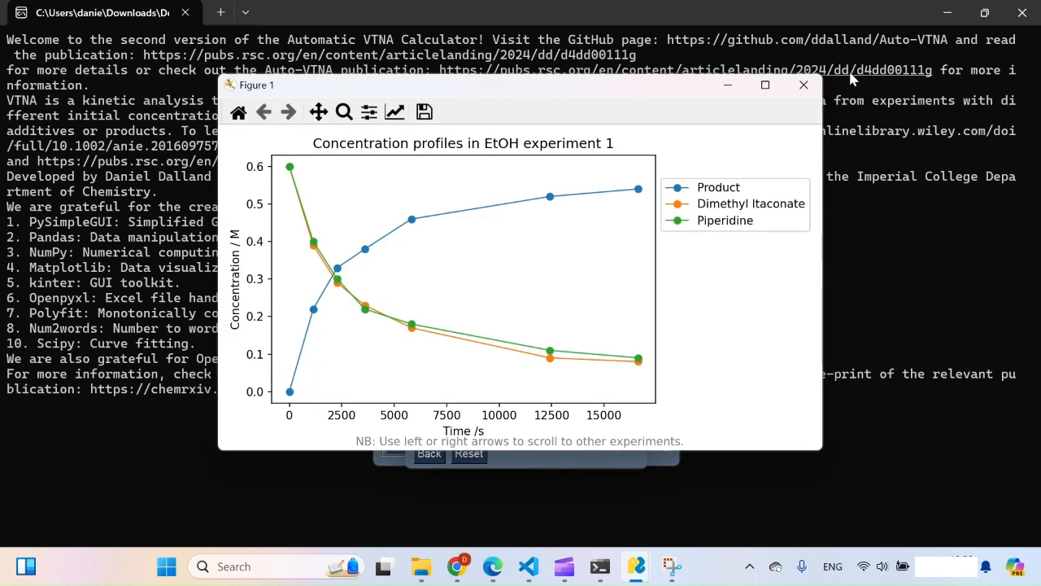
{"action": "left_click", "coordinate": [804, 85]}
Switch the plot mode to Together and plot all four experiments' concentration profiles
{"action": "left_click", "coordinate": [600, 390]}
{"action": "left_click", "coordinate": [598, 428]}
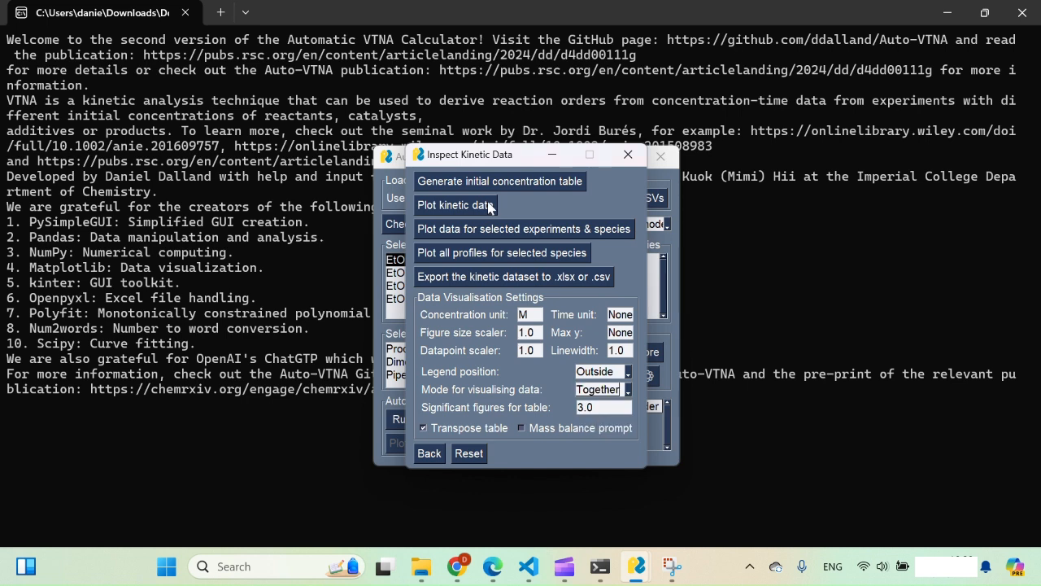
{"action": "left_click", "coordinate": [470, 205]}
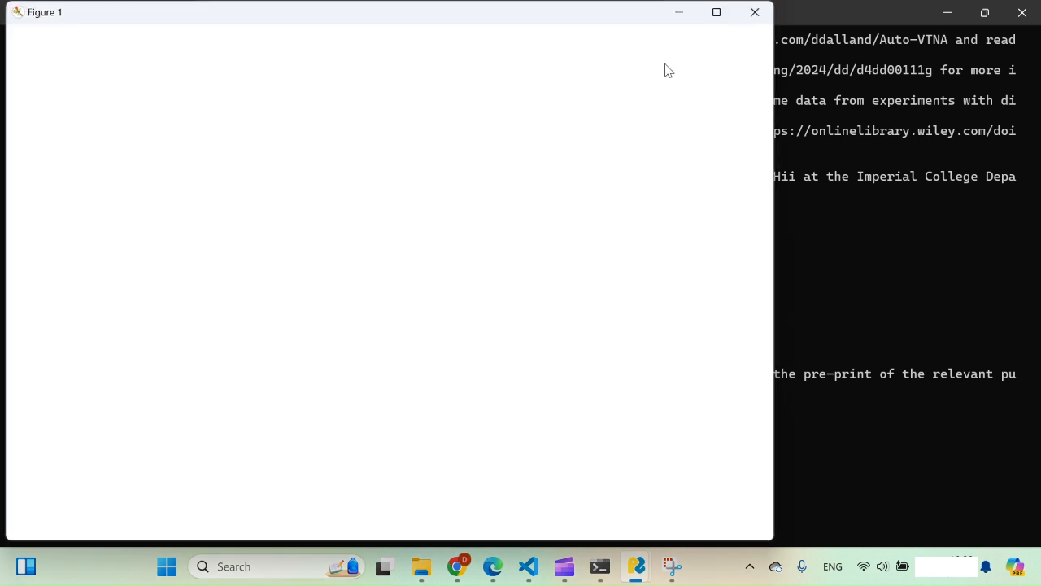
{"action": "left_click", "coordinate": [753, 14]}
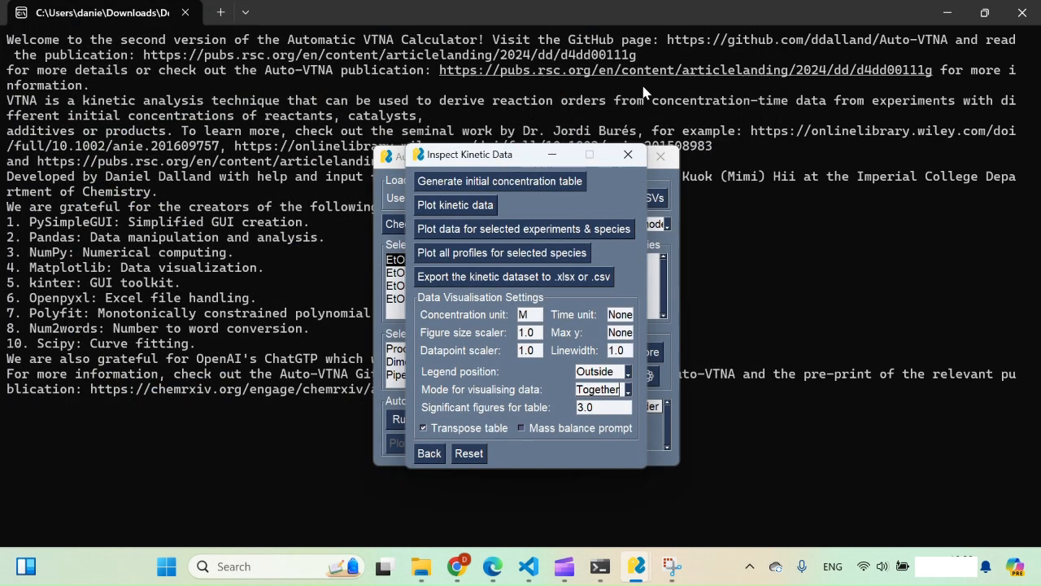
Generate and review the initial concentration table, then close the inspection window
{"action": "left_click", "coordinate": [519, 191]}
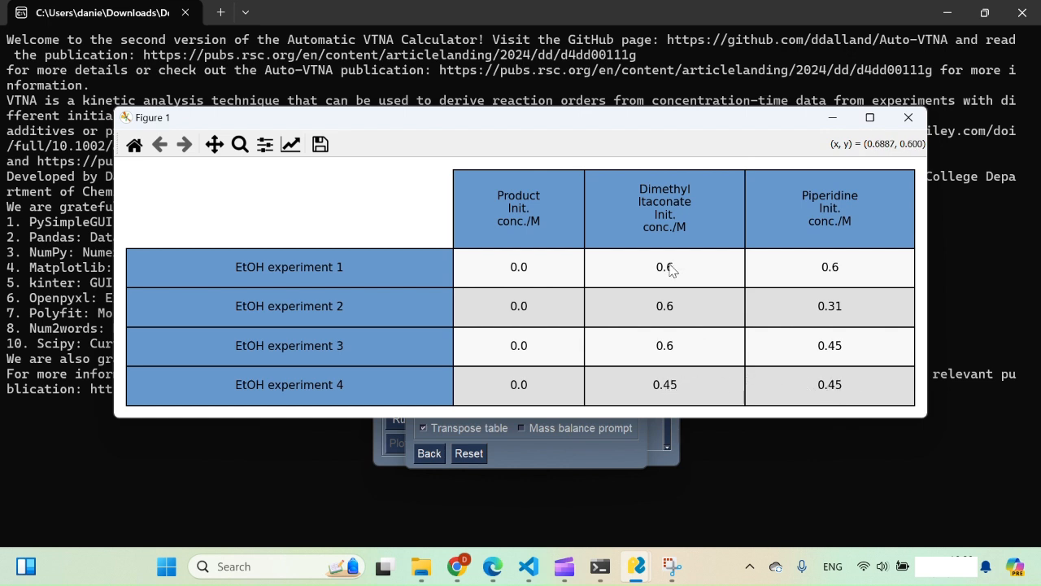
{"action": "left_click", "coordinate": [908, 118]}
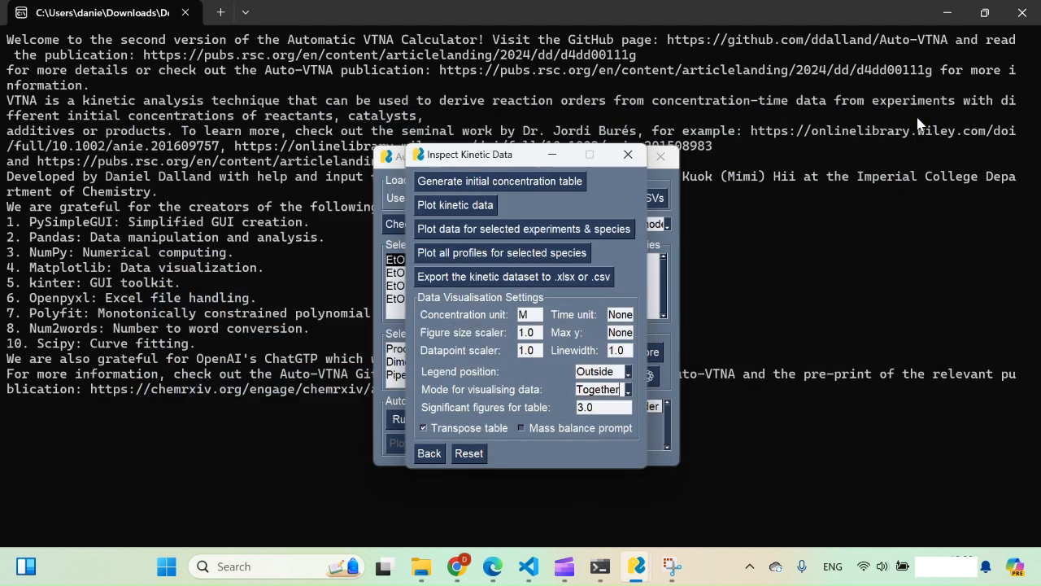
{"action": "left_click", "coordinate": [620, 161]}
{"action": "left_click", "coordinate": [431, 298]}
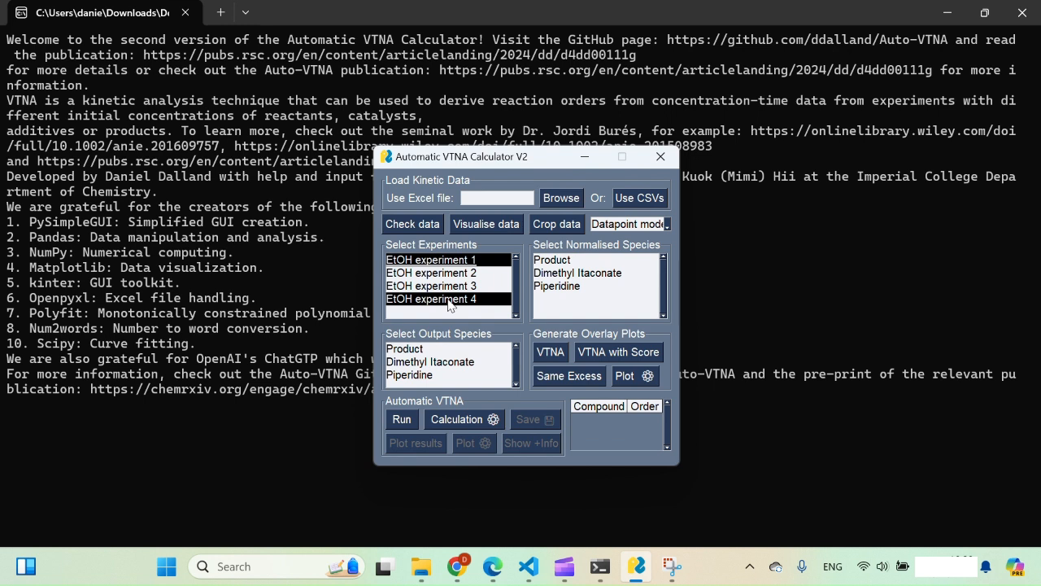
{"action": "left_click", "coordinate": [436, 362]}
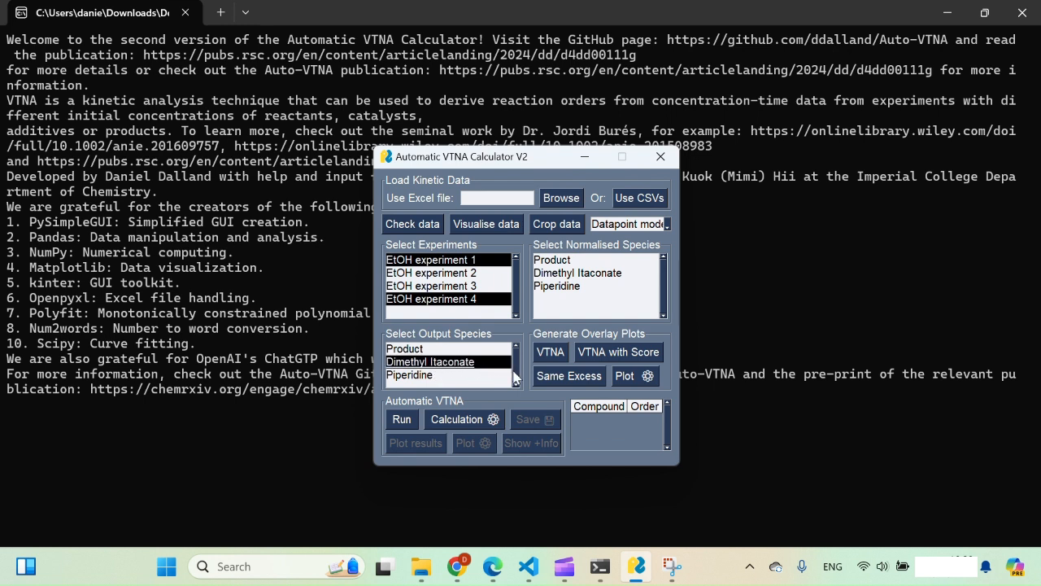
{"action": "left_click", "coordinate": [572, 382]}
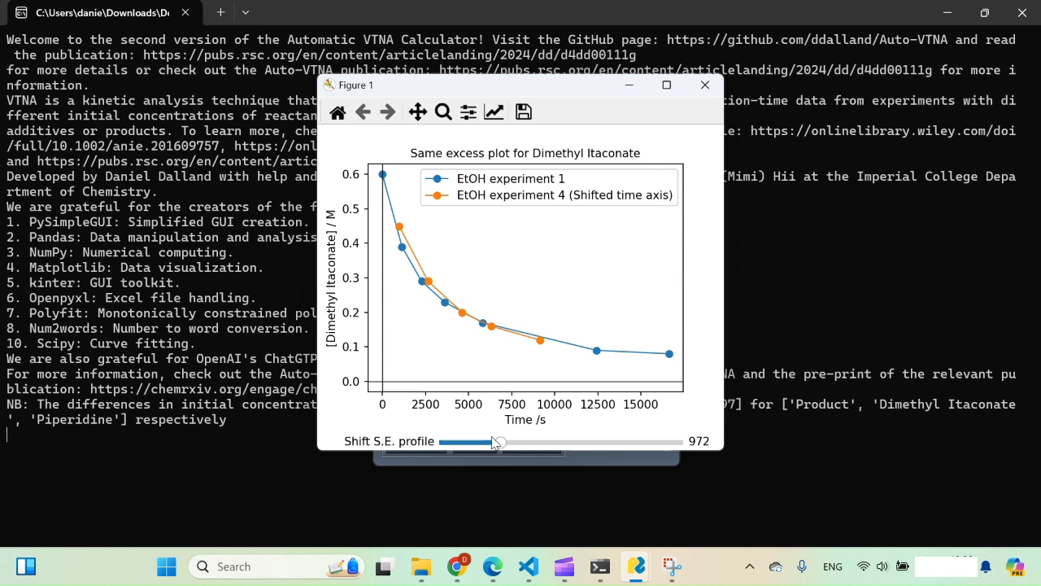
{"action": "mouse_move", "coordinate": [502, 444]}
{"action": "left_mouse_down"}
{"action": "mouse_move", "coordinate": [443, 439]}
{"action": "mouse_move", "coordinate": [484, 438]}
{"action": "left_mouse_up"}
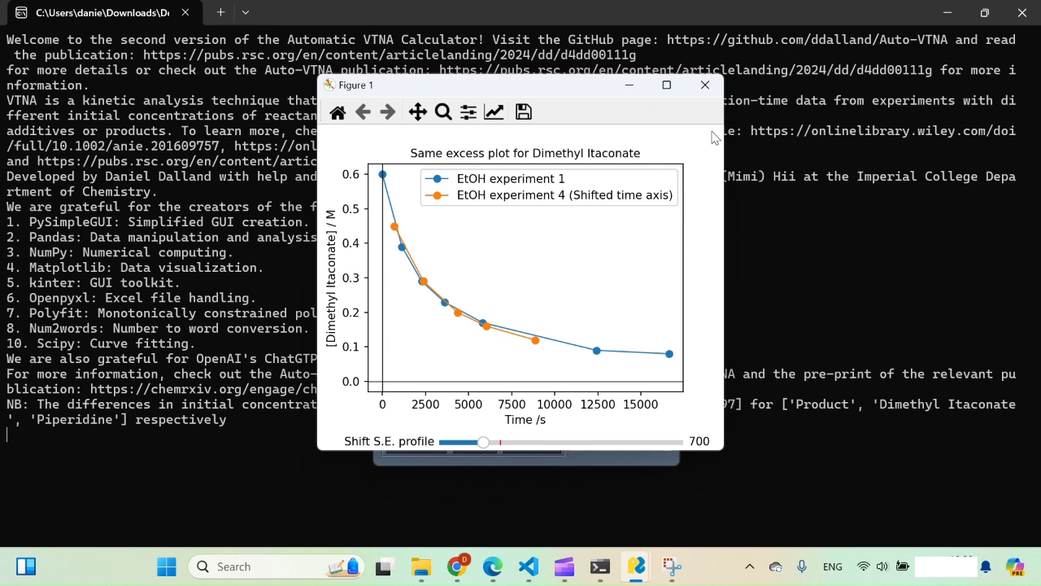
{"action": "left_click", "coordinate": [706, 88]}
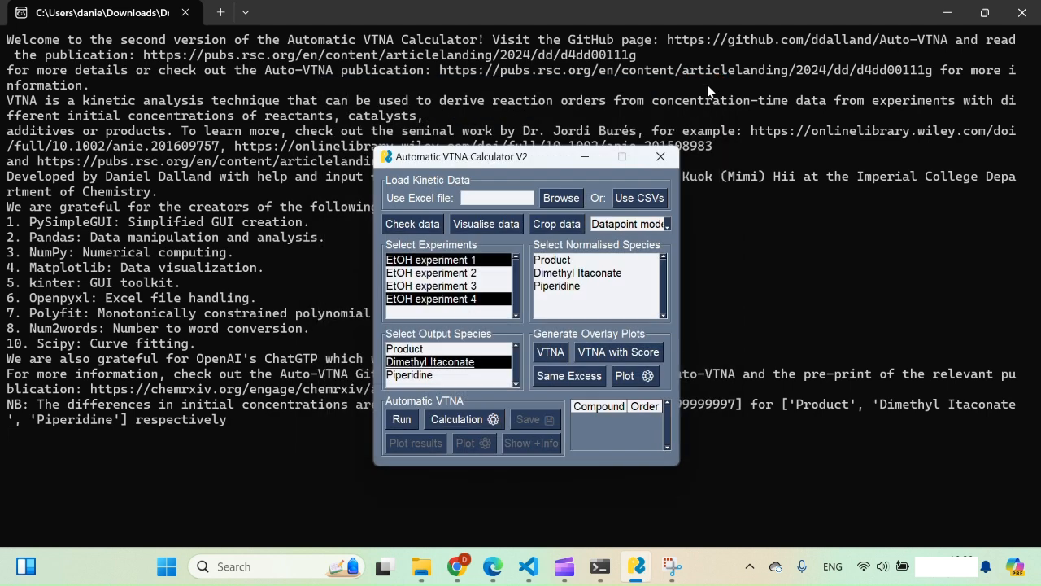
Load the Table 2 Entry 1 Excel workbook from the All VTNA datasets folder
{"action": "left_click", "coordinate": [560, 198]}
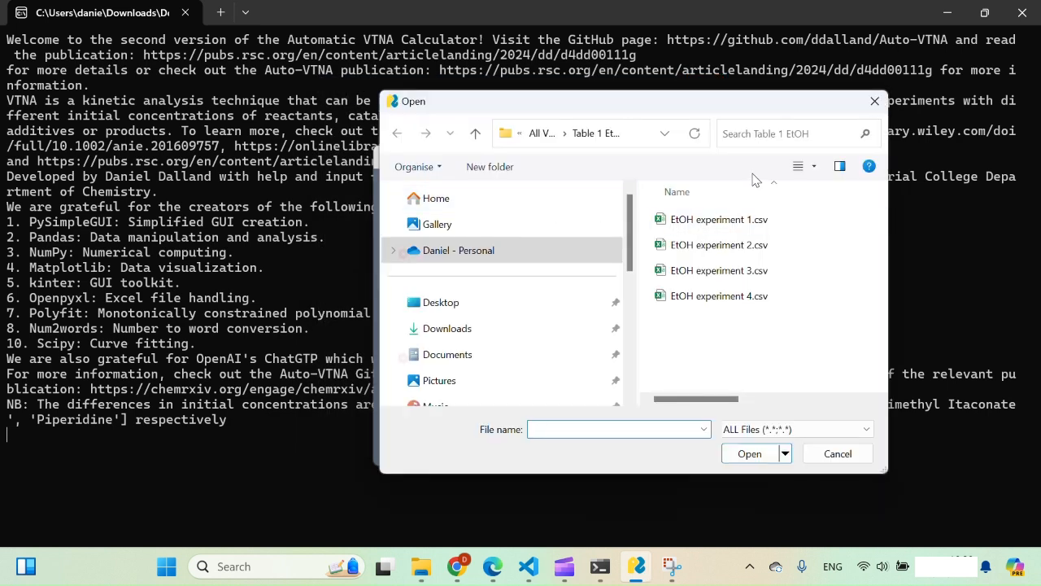
{"action": "left_click", "coordinate": [541, 133]}
{"action": "scroll", "coordinate": [720, 276], "scroll_direction": "down", "scroll_amount": 2}
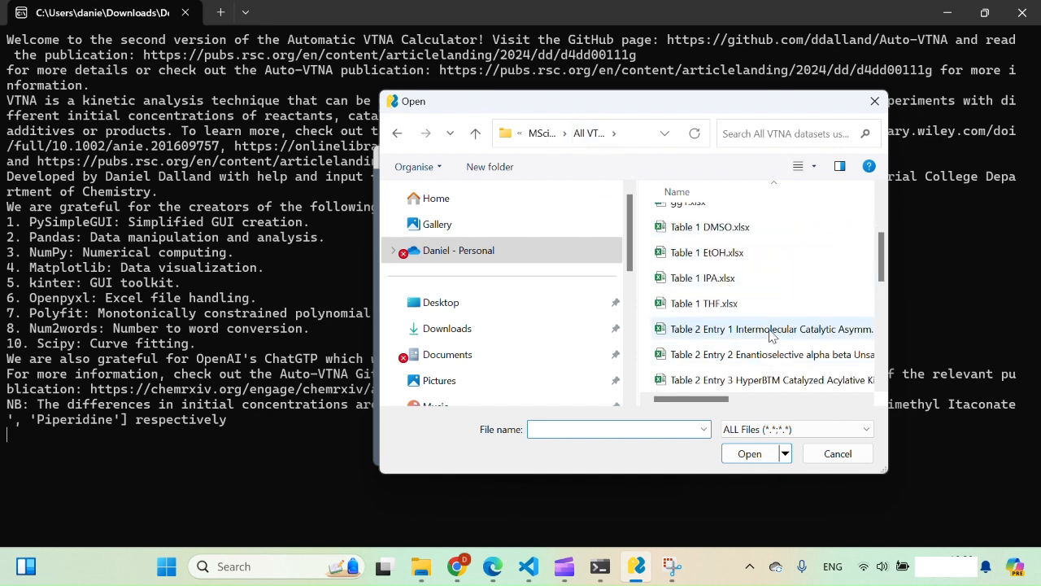
{"action": "left_click", "coordinate": [770, 333]}
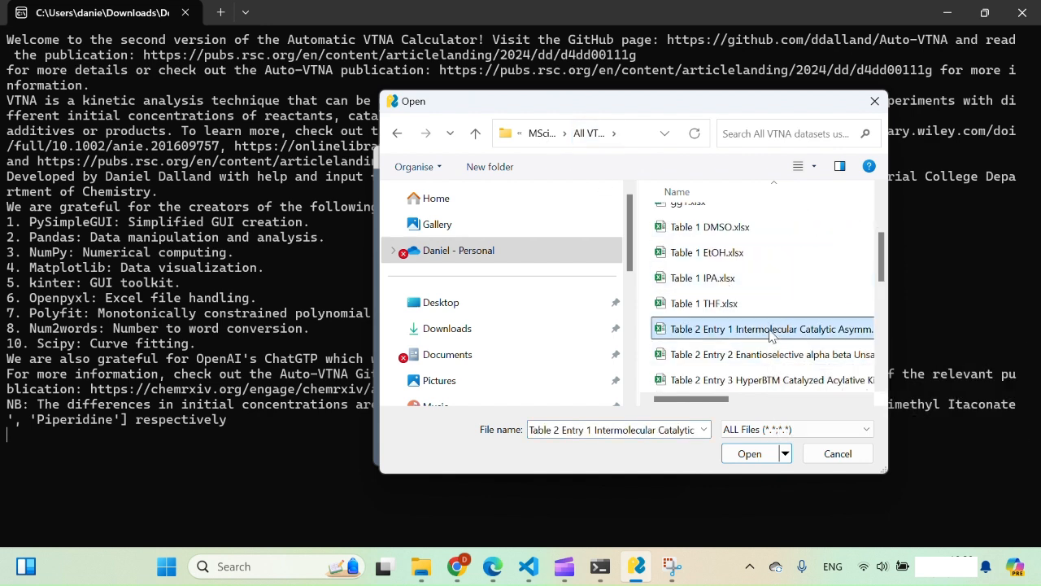
{"action": "left_click", "coordinate": [742, 455]}
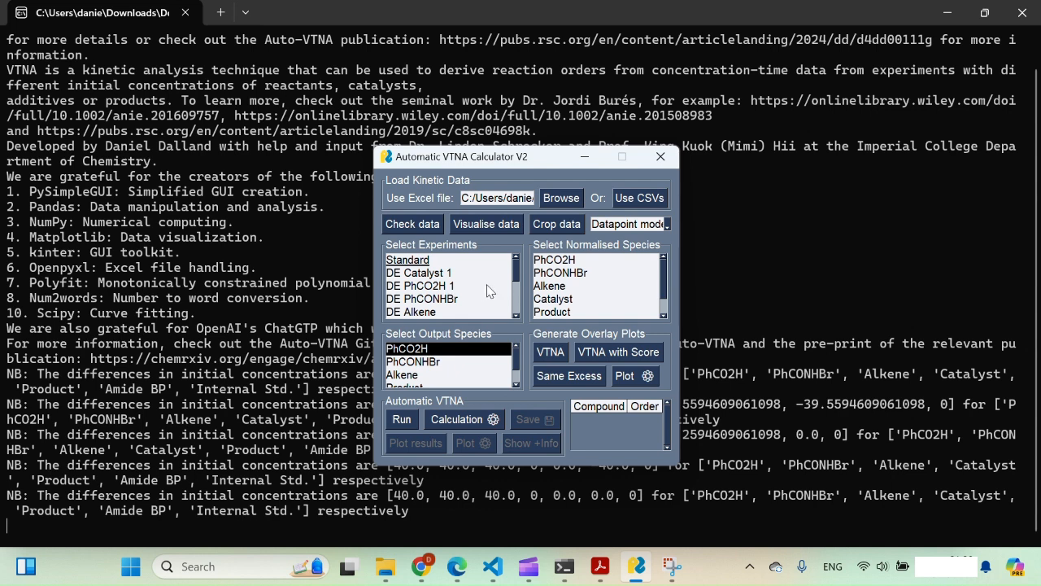
{"action": "scroll", "coordinate": [474, 299], "scroll_direction": "down", "scroll_amount": 3}
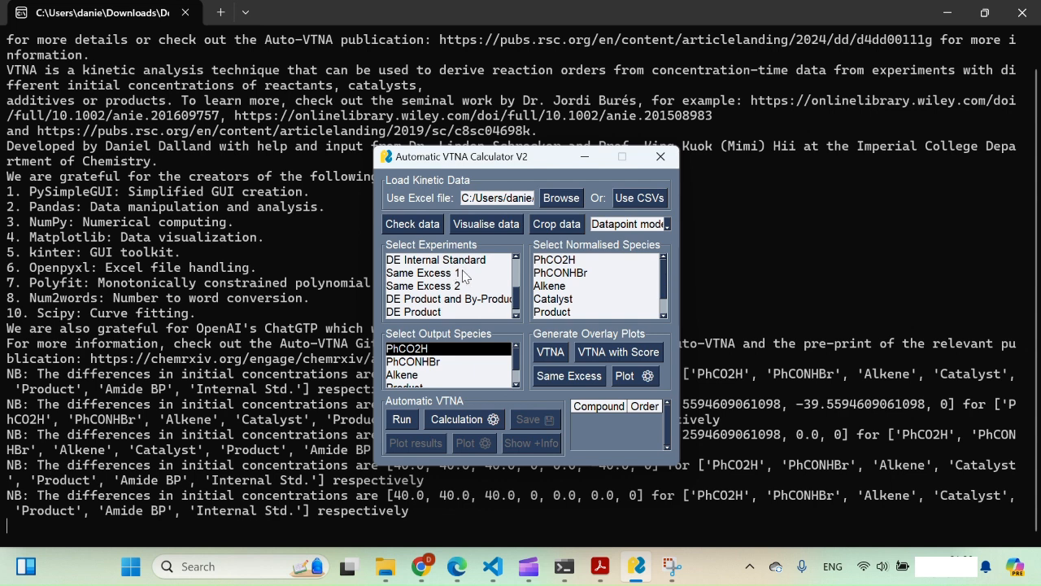
Set the overlay plot concentration unit to mM in Plot settings
{"action": "scroll", "coordinate": [446, 294], "scroll_direction": "down", "scroll_amount": 1}
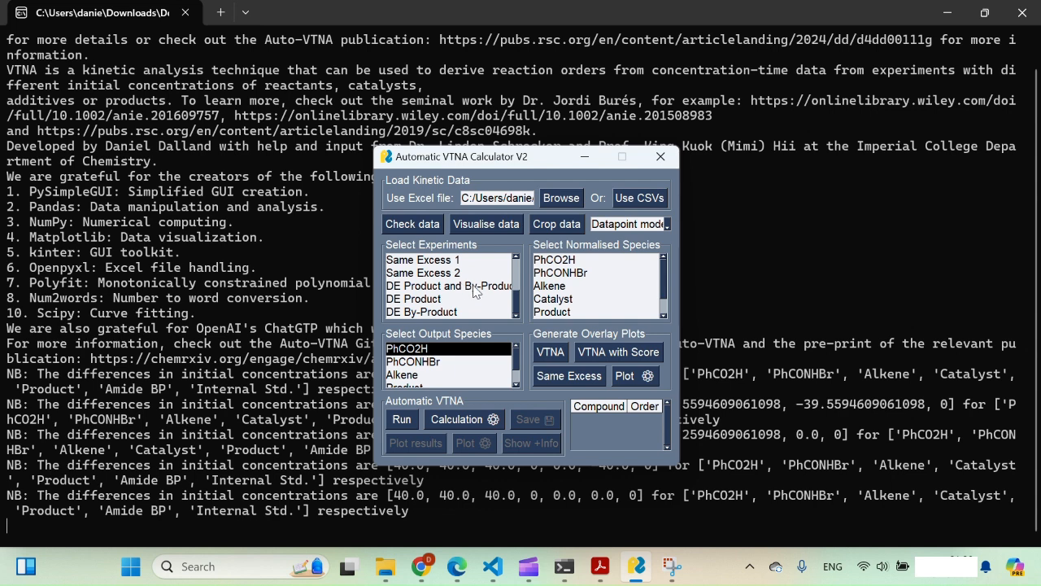
{"action": "left_click", "coordinate": [627, 377]}
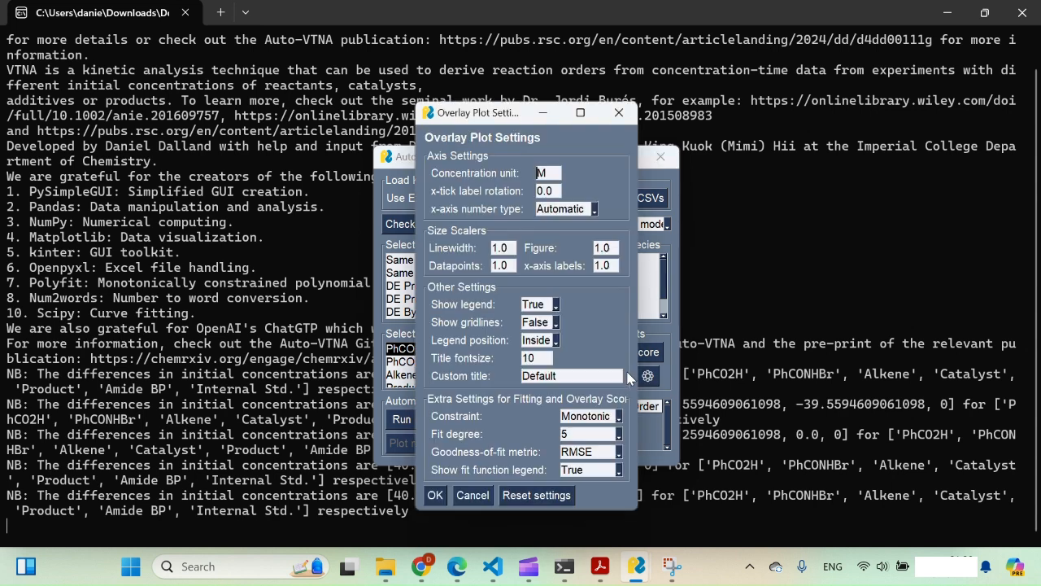
{"action": "type", "text": "m"}
{"action": "left_click", "coordinate": [436, 494]}
{"action": "scroll", "coordinate": [466, 280], "scroll_direction": "up", "scroll_amount": 5}
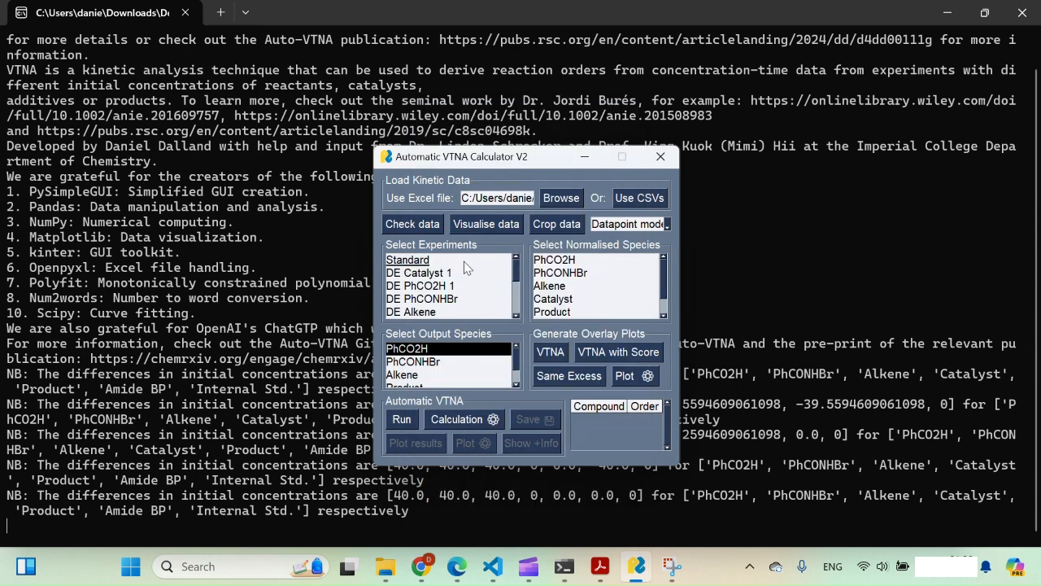
{"action": "scroll", "coordinate": [460, 273], "scroll_direction": "down", "scroll_amount": 4}
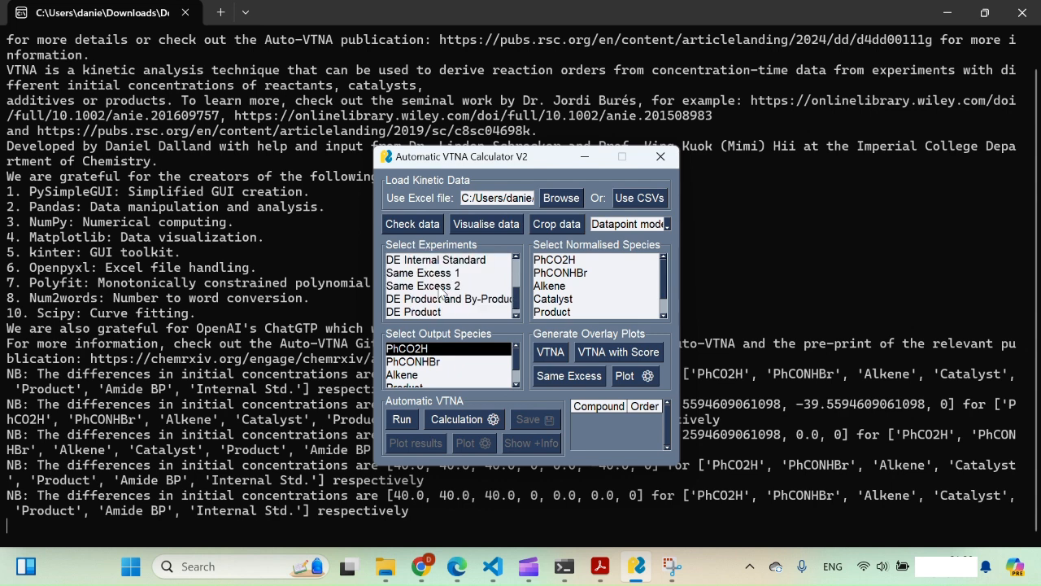
{"action": "left_click", "coordinate": [441, 273]}
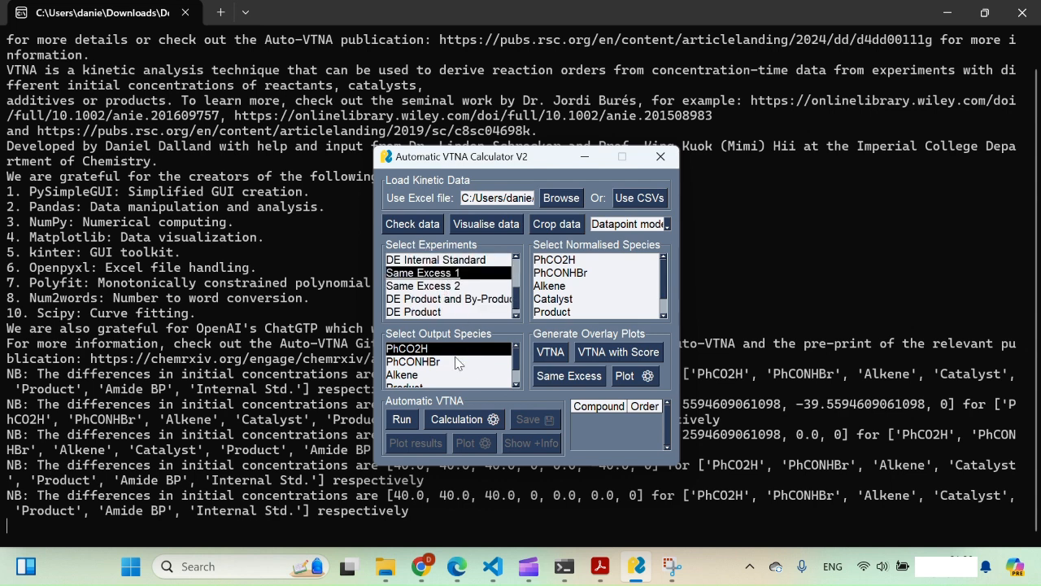
{"action": "left_click", "coordinate": [586, 382]}
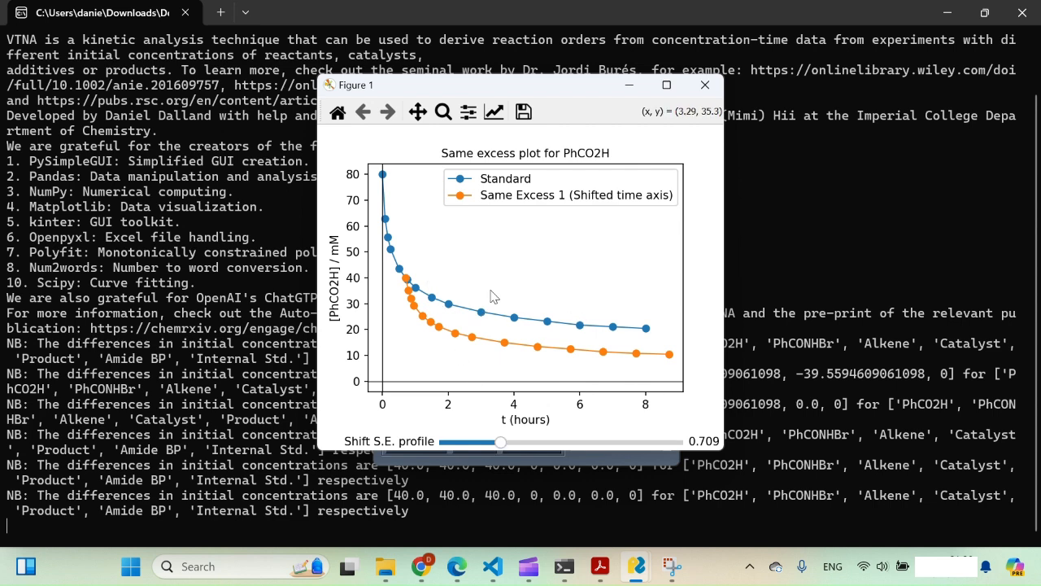
{"action": "left_click", "coordinate": [705, 86]}
{"action": "left_click", "coordinate": [448, 275]}
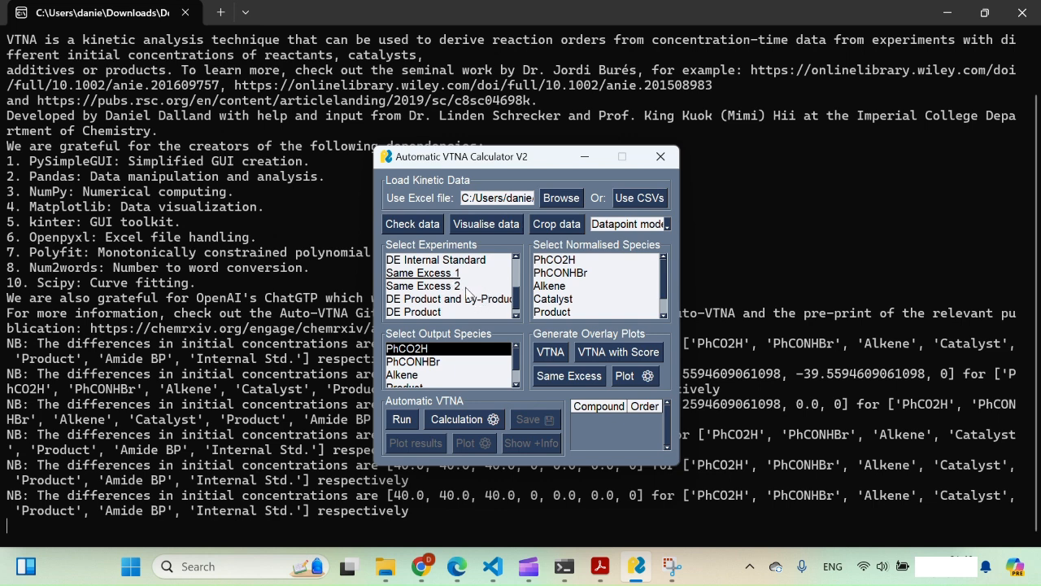
Plot the DE Product and By-Product experiment against Standard at same excess
{"action": "scroll", "coordinate": [464, 299], "scroll_direction": "down", "scroll_amount": 1}
{"action": "left_click", "coordinate": [459, 290]}
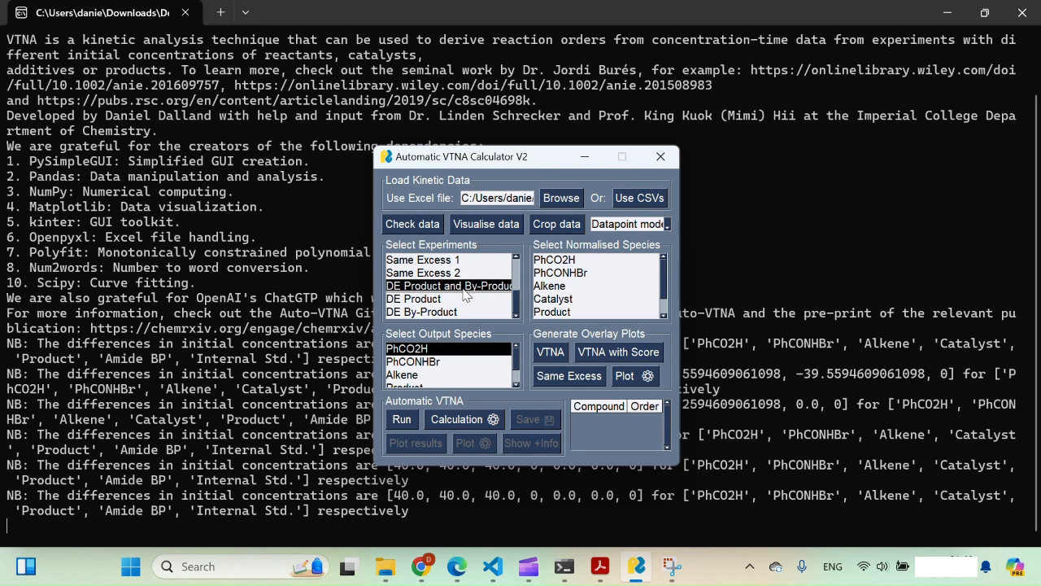
{"action": "left_click", "coordinate": [572, 376]}
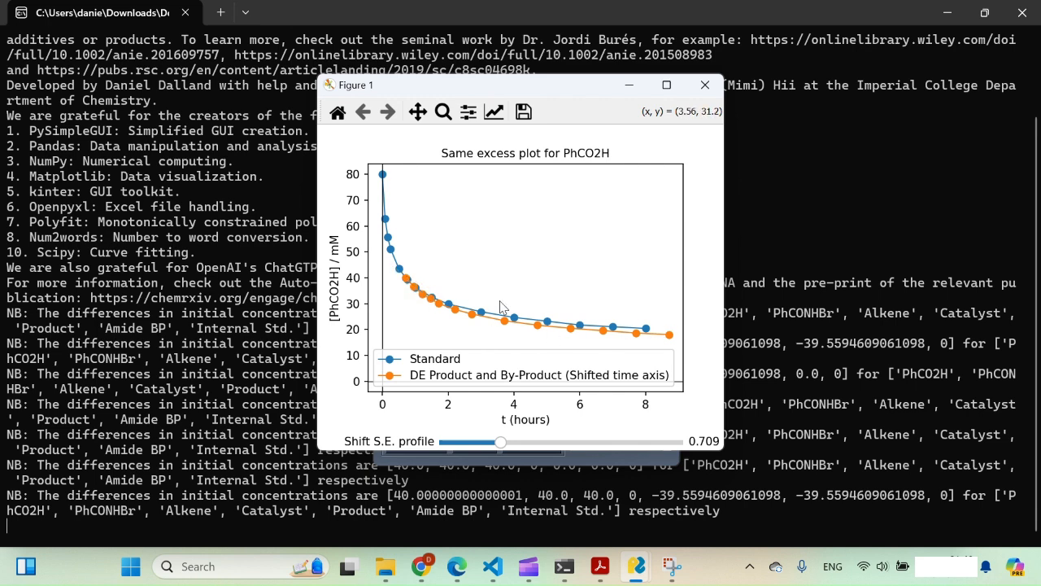
{"action": "left_click", "coordinate": [714, 86]}
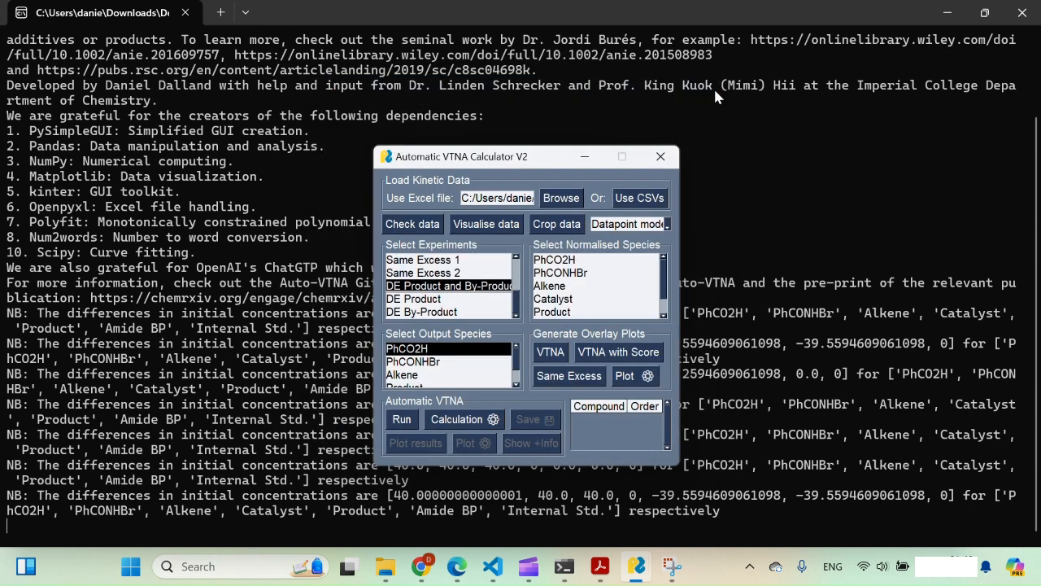
Plot the DE Product experiment against Standard at same excess
{"action": "left_click", "coordinate": [431, 300]}
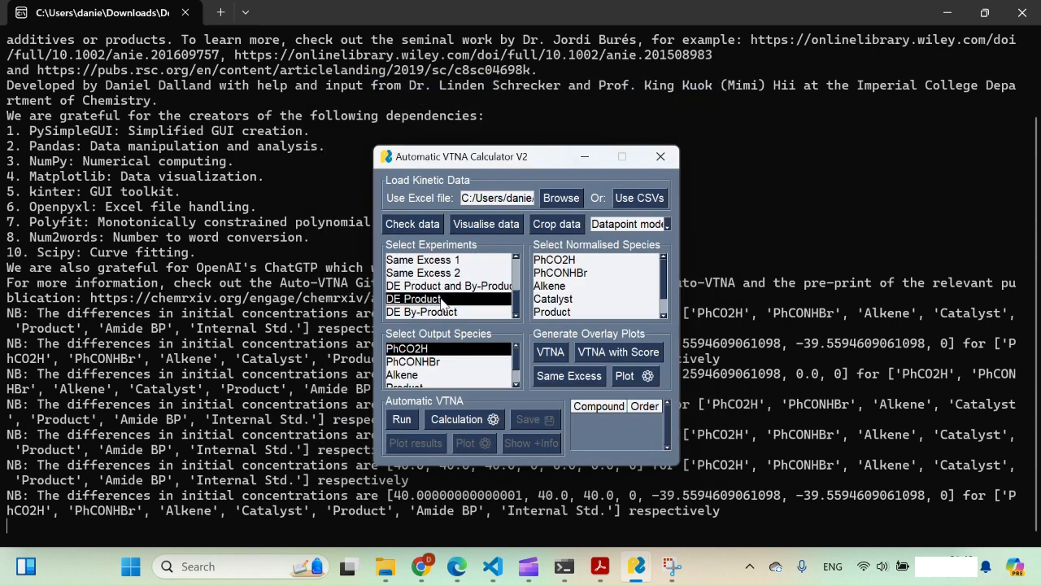
{"action": "left_click", "coordinate": [569, 377]}
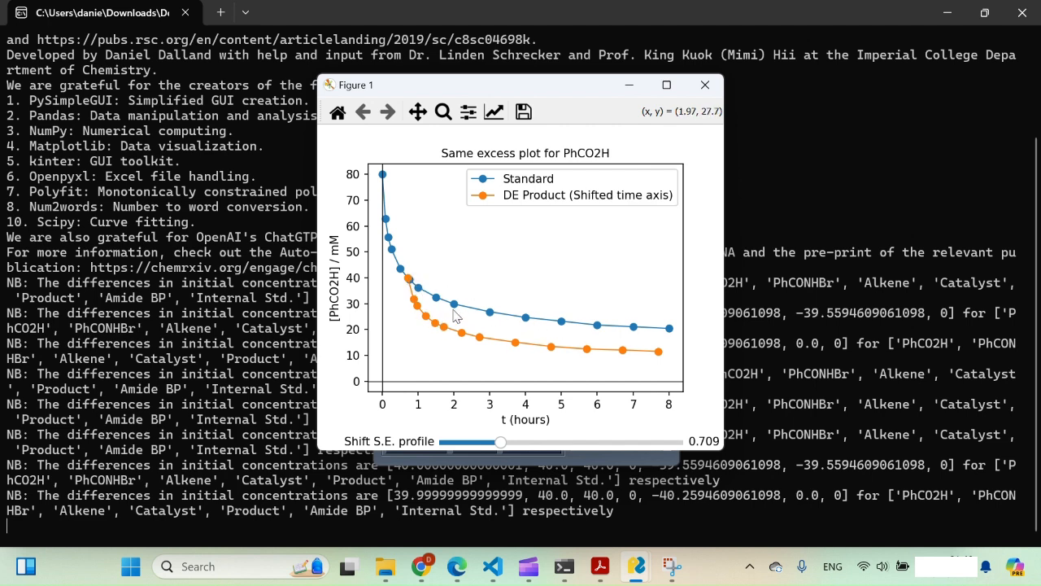
{"action": "left_click", "coordinate": [703, 90]}
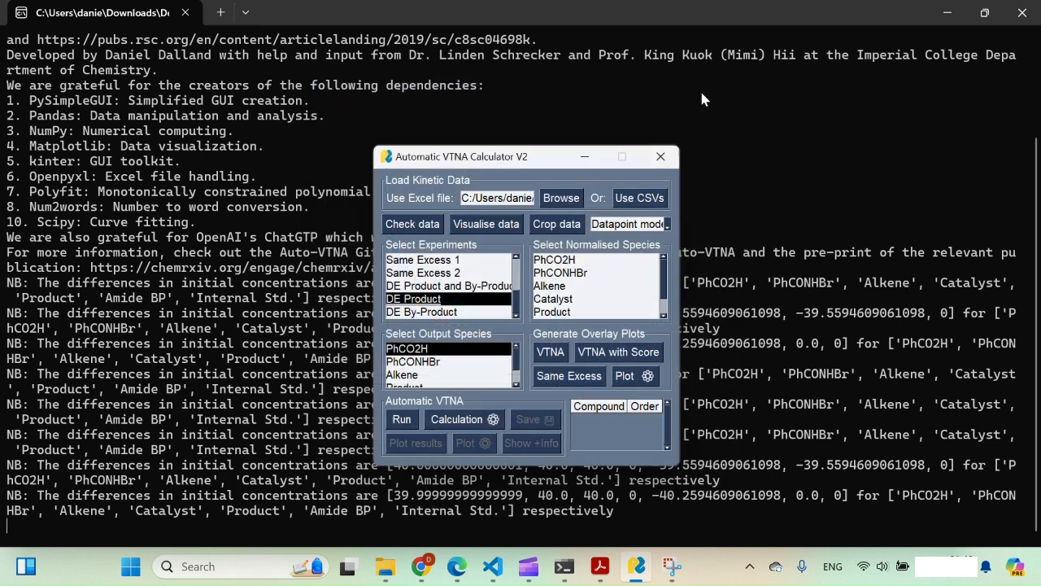
Plot DE By-Product against Standard at same excess, shifted by 0.709
{"action": "left_click", "coordinate": [455, 300]}
{"action": "left_click", "coordinate": [445, 313]}
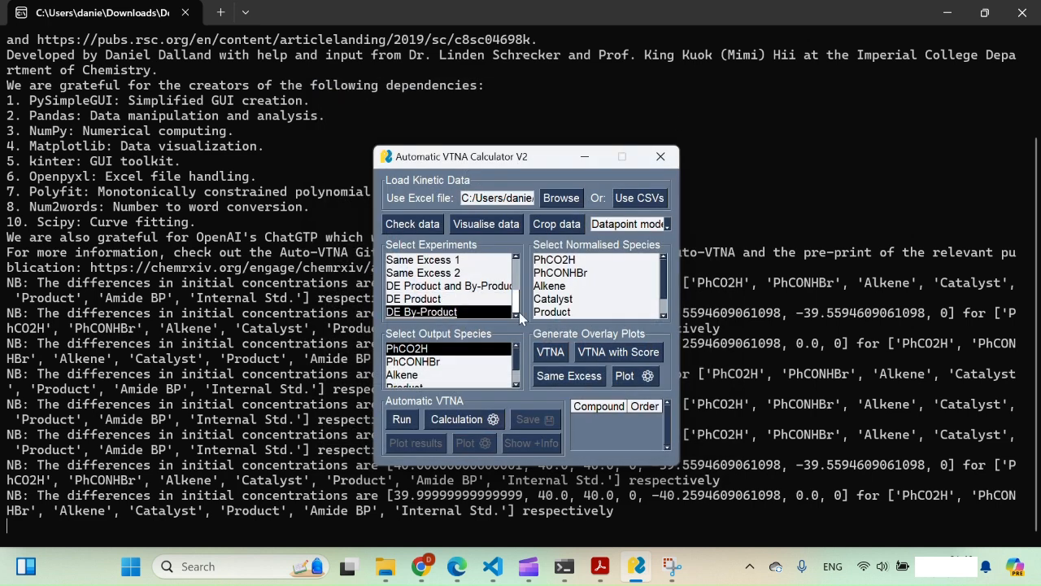
{"action": "left_click", "coordinate": [578, 377]}
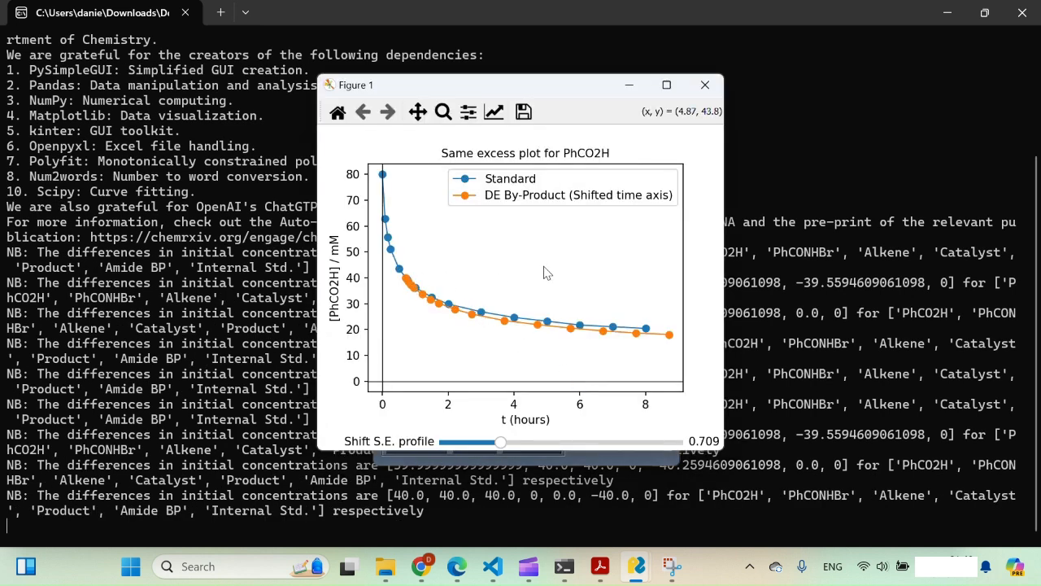
{"action": "left_click", "coordinate": [705, 85]}
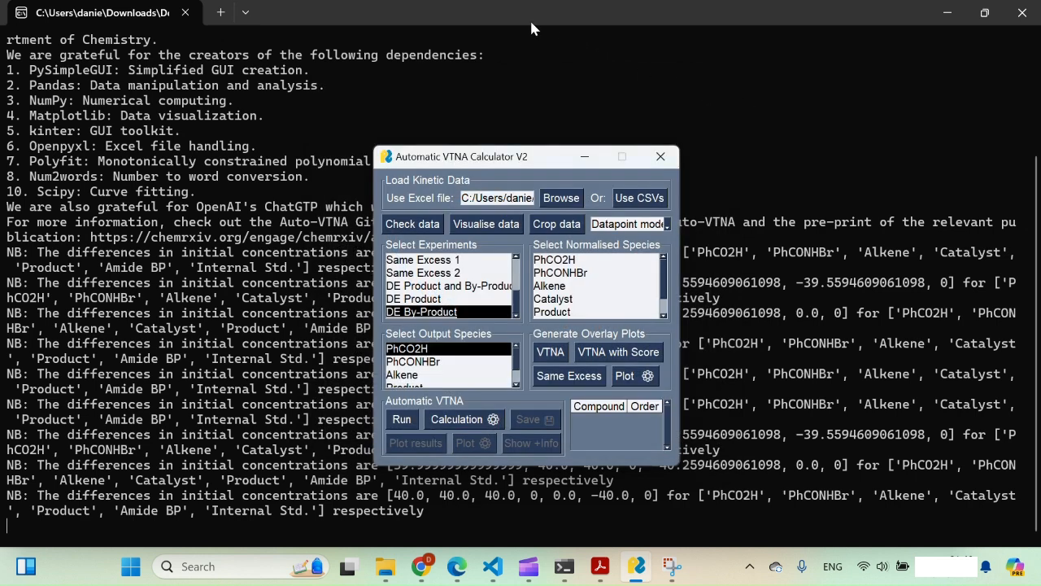
Pick the Table 2 Entry 7 Gold(I) Catalyzed 1,3 O Transposition workbook in the file picker
{"action": "left_click", "coordinate": [561, 197]}
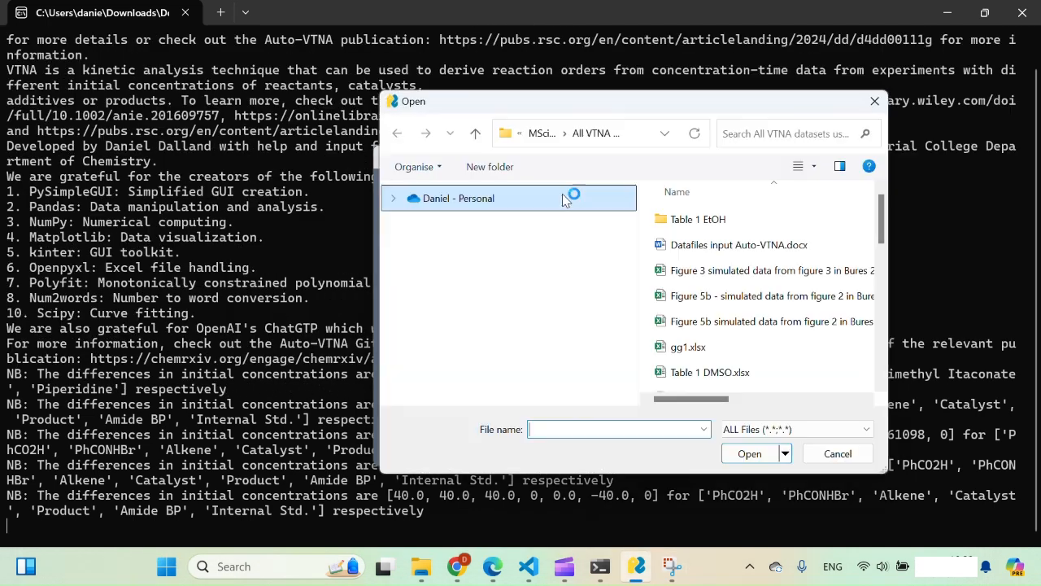
{"action": "scroll", "coordinate": [750, 309], "scroll_direction": "down", "scroll_amount": 2}
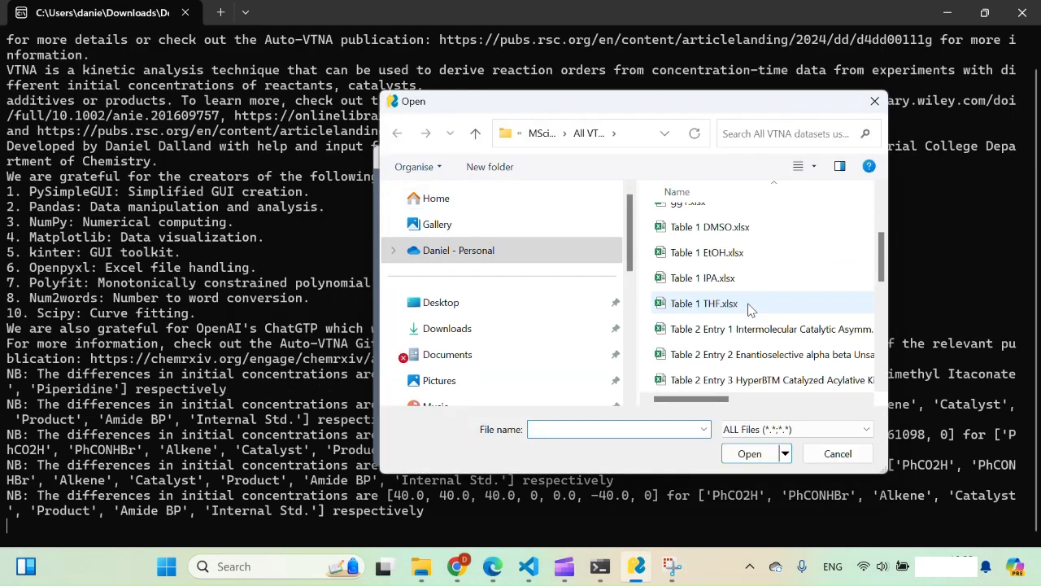
{"action": "scroll", "coordinate": [749, 310], "scroll_direction": "down", "scroll_amount": 2}
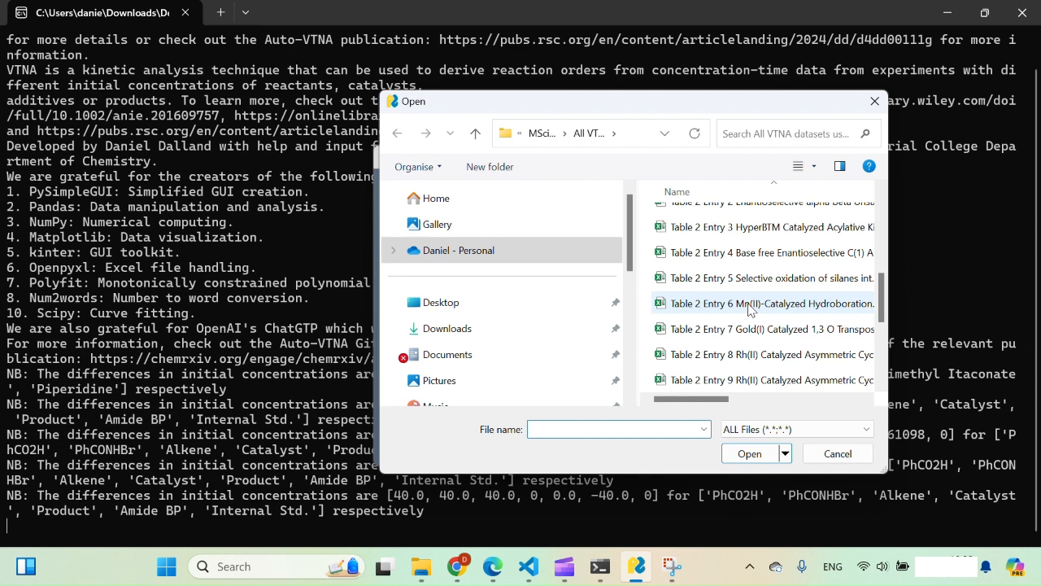
{"action": "left_click", "coordinate": [749, 329]}
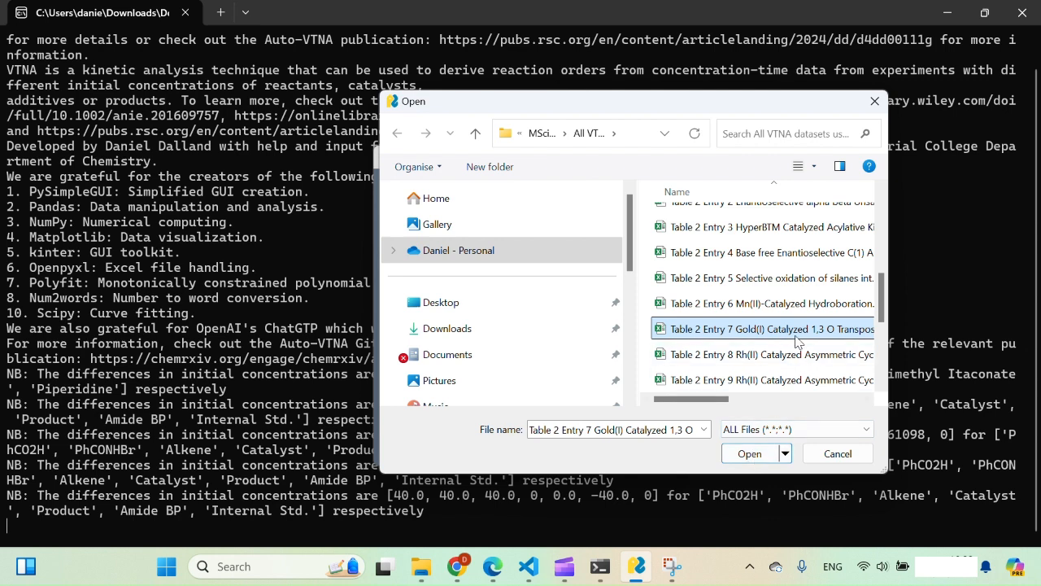
{"action": "key", "text": "alt+Tab"}
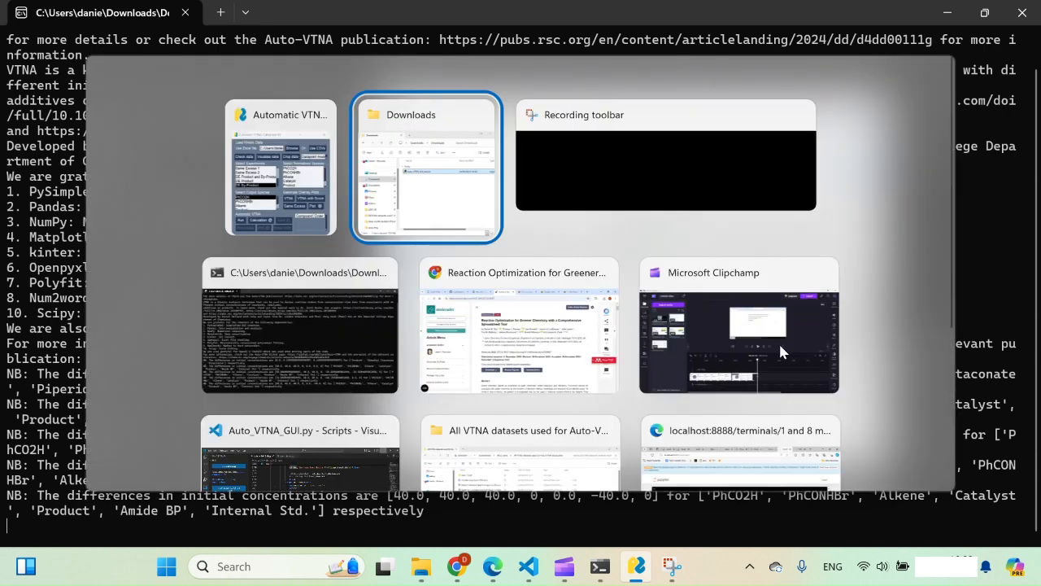
{"action": "left_click", "coordinate": [559, 355]}
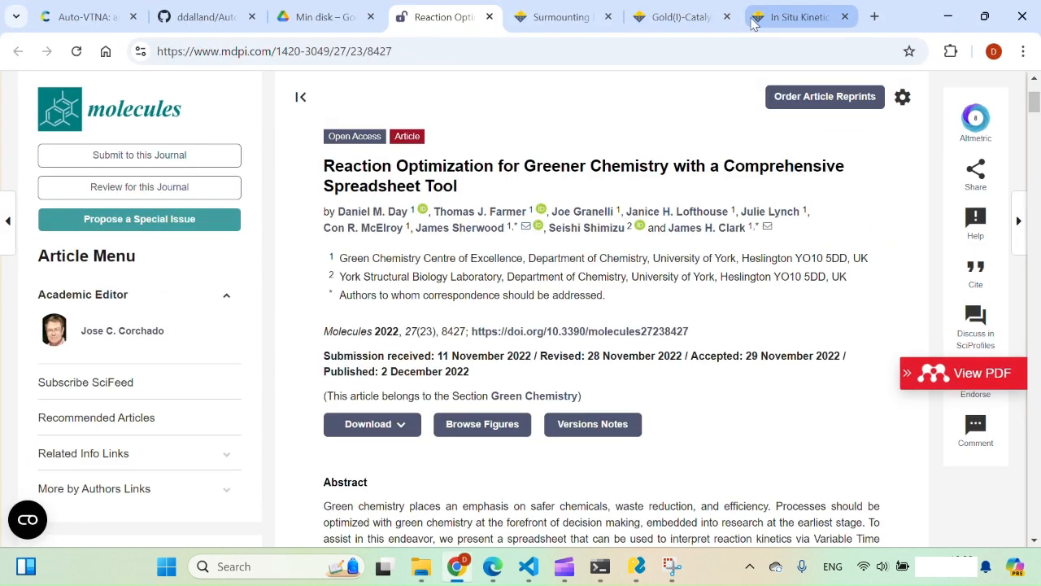
{"action": "left_click", "coordinate": [689, 18]}
{"action": "scroll", "coordinate": [540, 156], "scroll_direction": "down", "scroll_amount": 2}
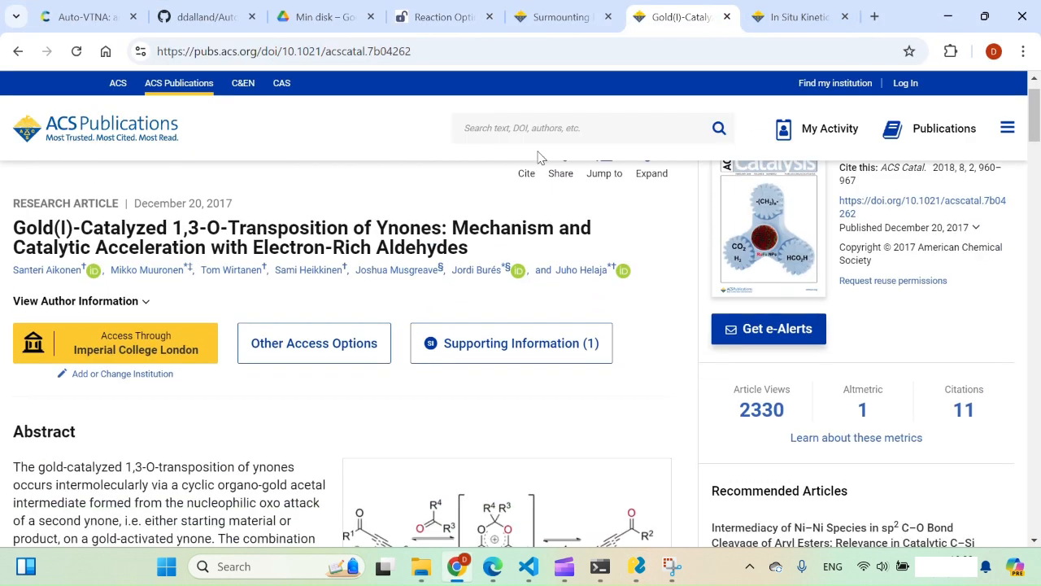
{"action": "scroll", "coordinate": [512, 209], "scroll_direction": "up", "scroll_amount": 1}
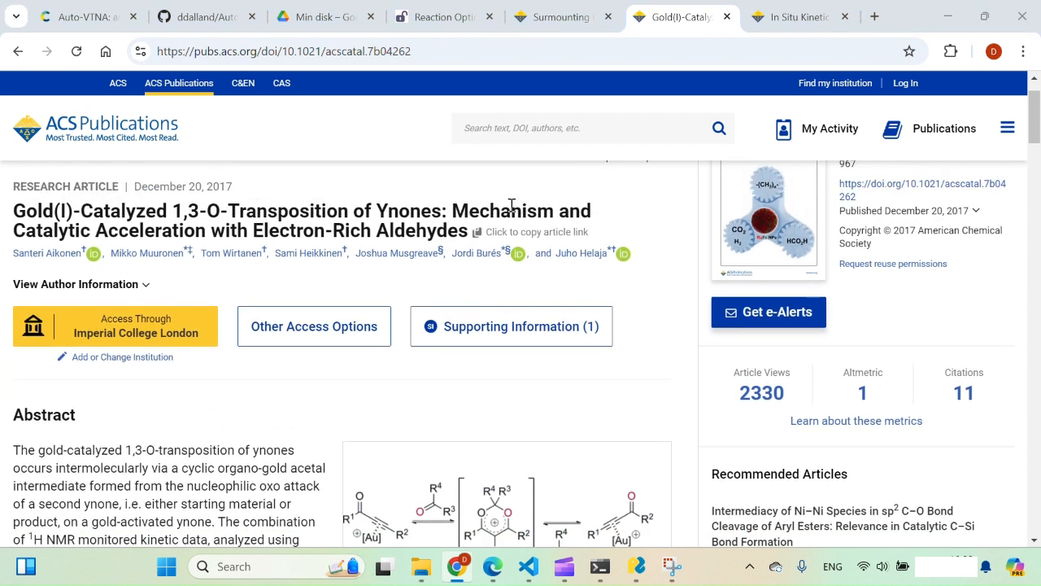
{"action": "key", "text": "alt+Tab"}
{"action": "key", "text": "alt+Tab"}
{"action": "key", "text": "alt+Tab"}
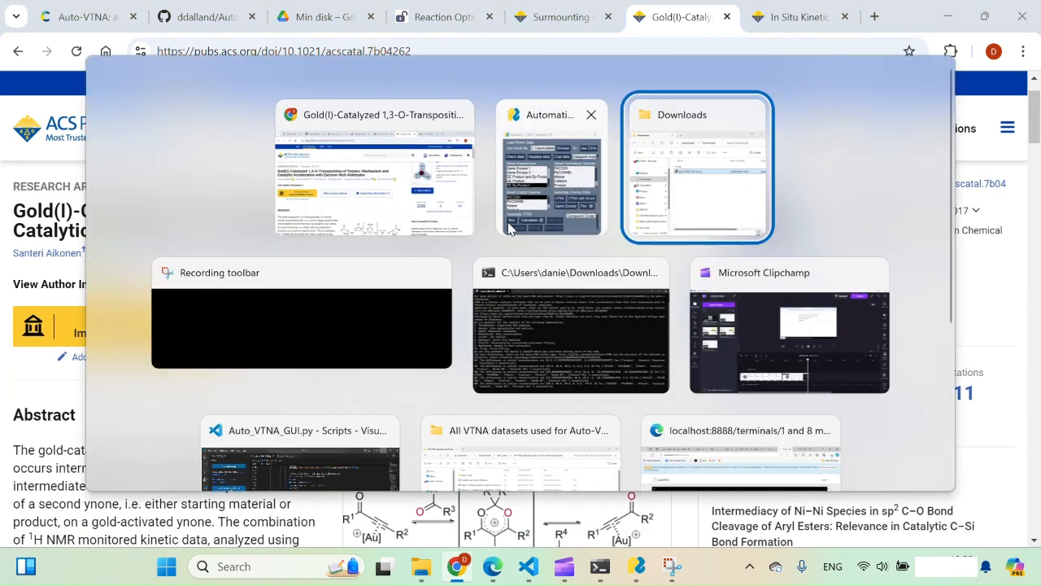
{"action": "key", "text": "alt+Tab"}
{"action": "key", "text": "alt+Tab"}
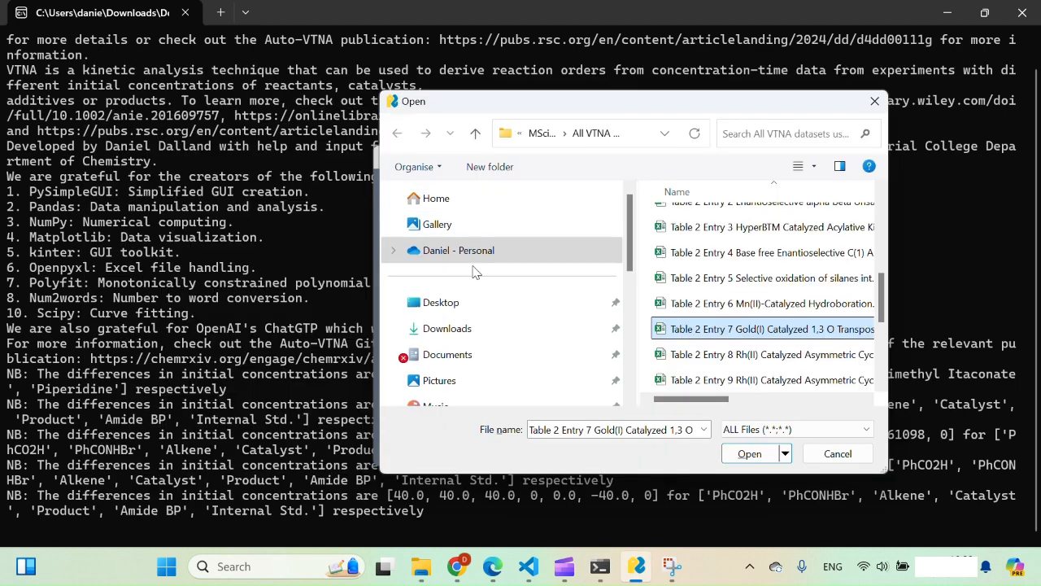
Open the Gold(I) ynone workbook and plot its four experiments' concentration–time profiles
{"action": "left_click", "coordinate": [755, 460]}
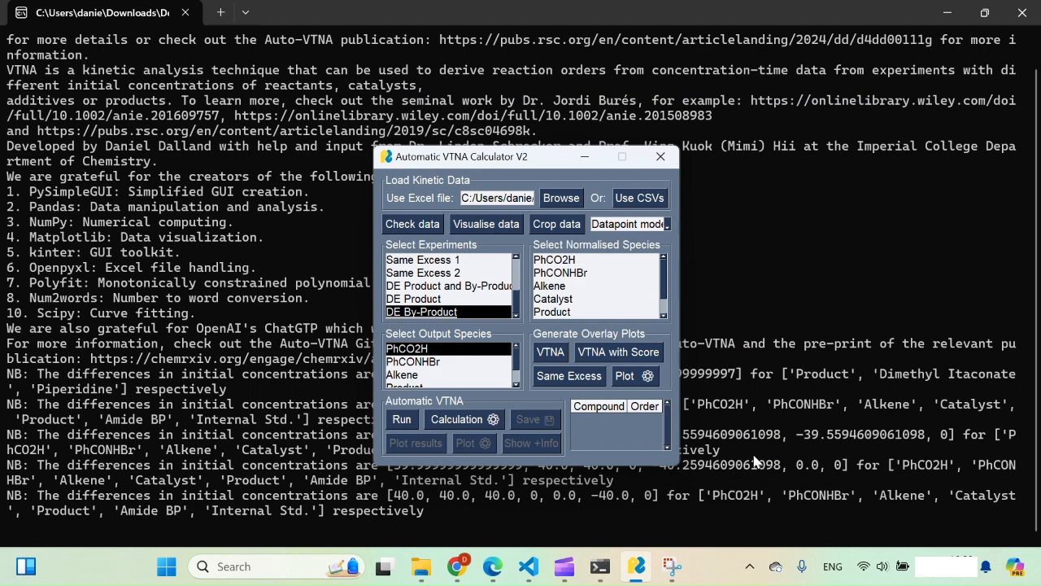
{"action": "left_click", "coordinate": [489, 228]}
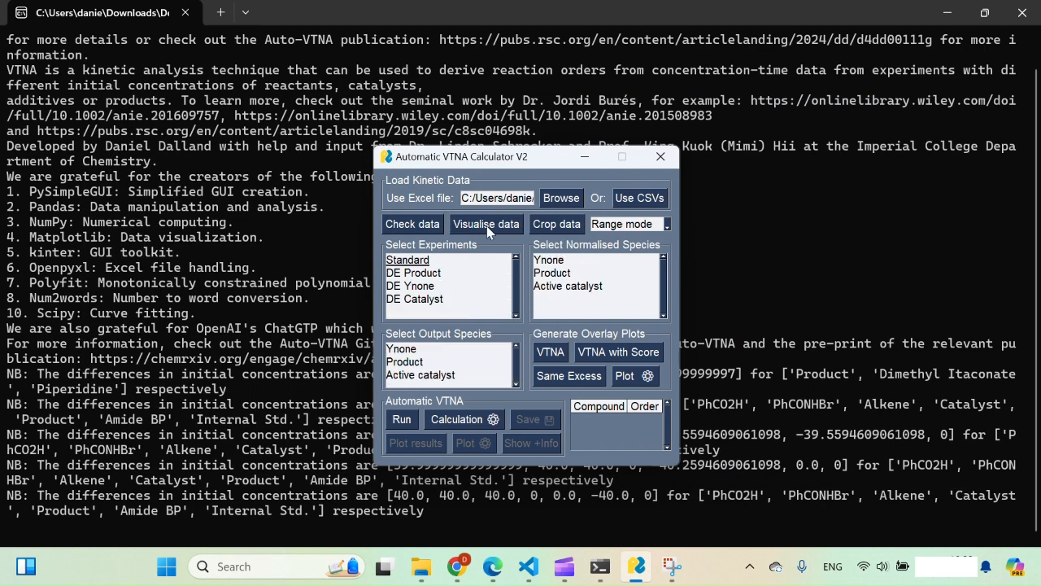
{"action": "left_click", "coordinate": [453, 208]}
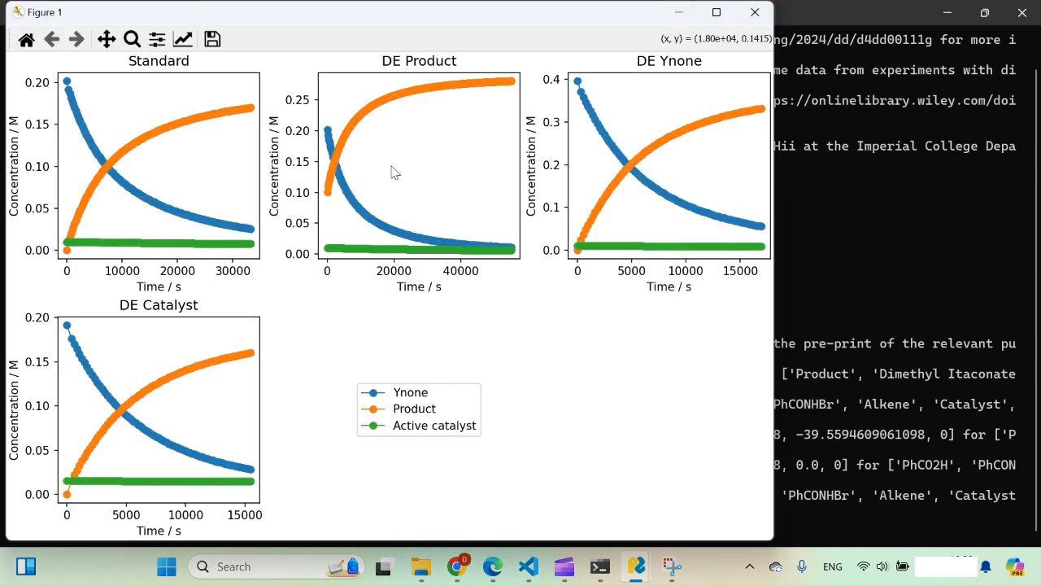
{"action": "left_click", "coordinate": [754, 15]}
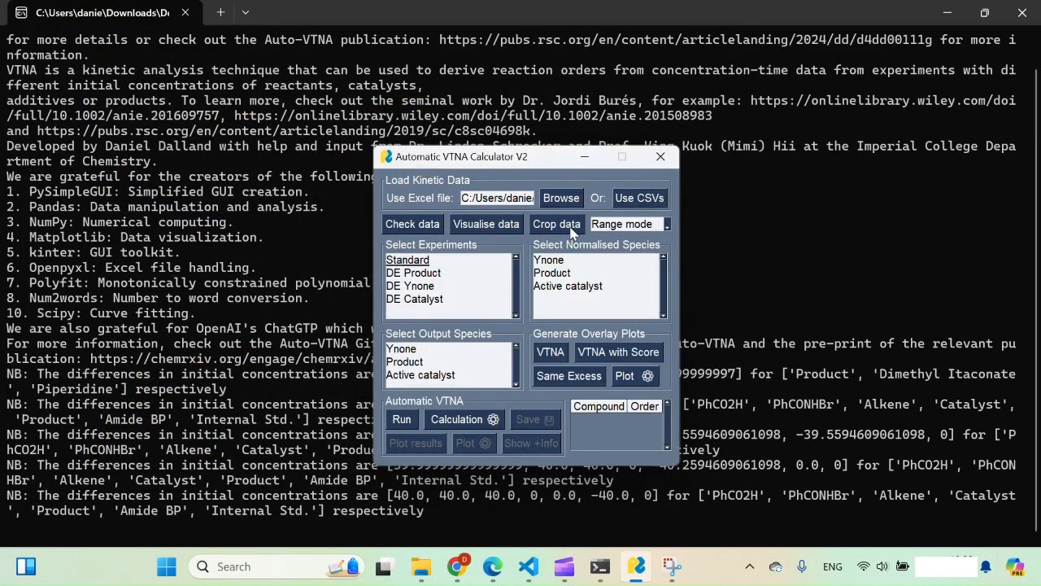
Set the general row-reduction factor to 5 in the data cropping settings
{"action": "left_click", "coordinate": [572, 231]}
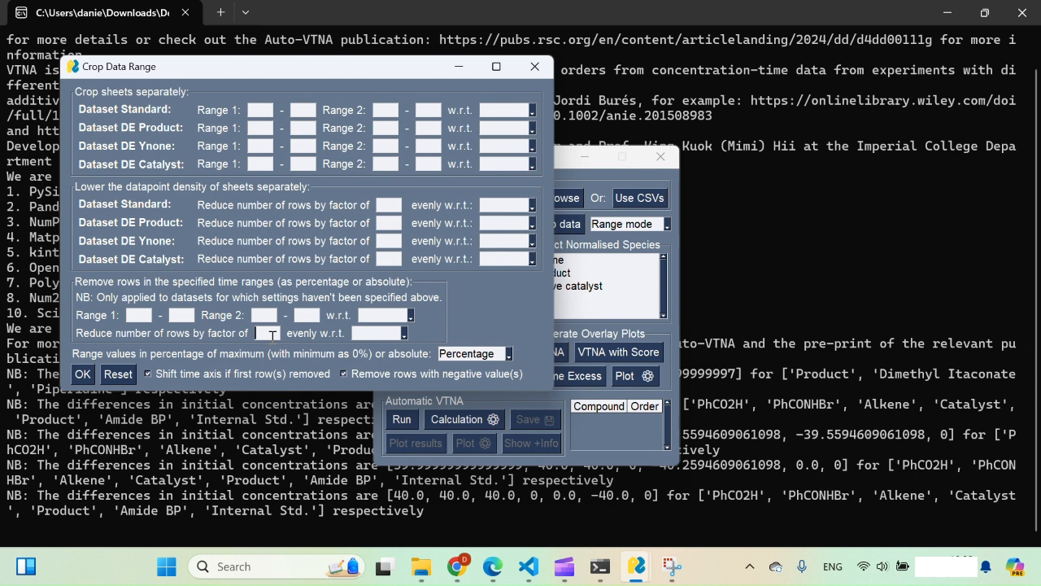
{"action": "type", "text": "5"}
{"action": "left_click", "coordinate": [403, 333]}
Thin the rows evenly with respect to Time / s, then replot and review the sparser kinetic profiles
{"action": "left_click", "coordinate": [385, 356]}
{"action": "left_click", "coordinate": [82, 374]}
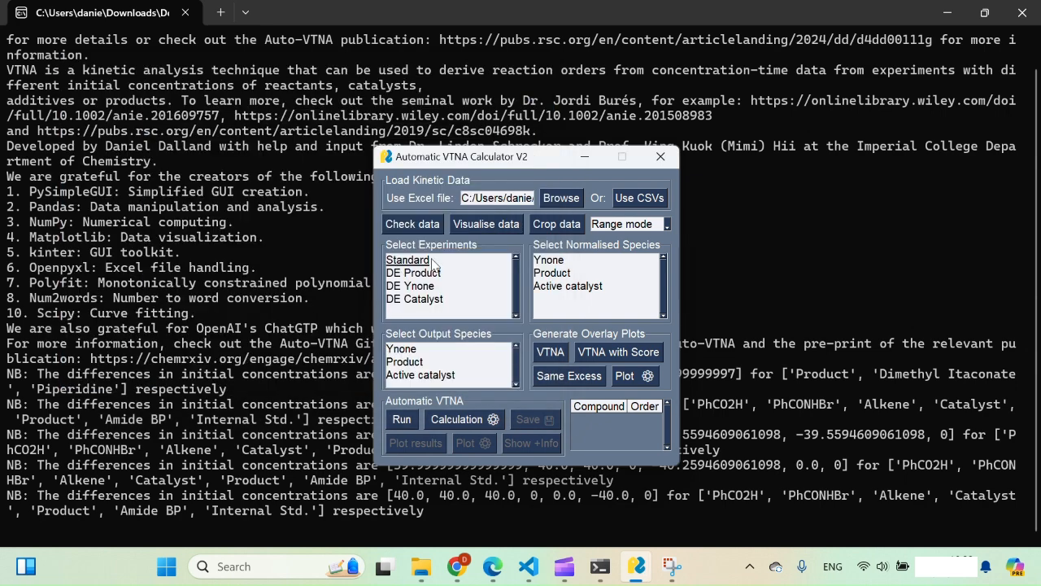
{"action": "left_click", "coordinate": [513, 223]}
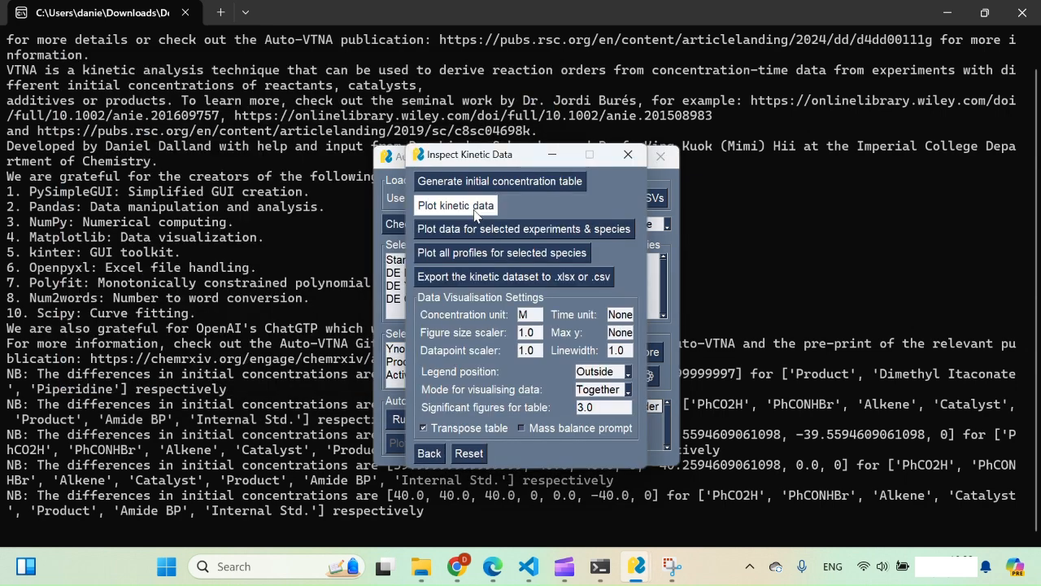
{"action": "left_click", "coordinate": [475, 210]}
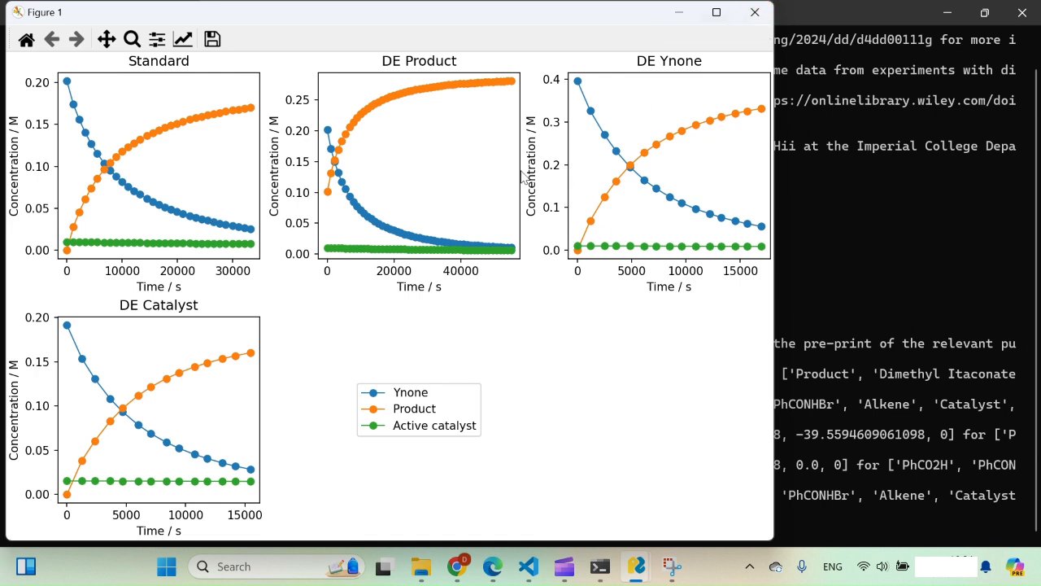
{"action": "left_click", "coordinate": [757, 17]}
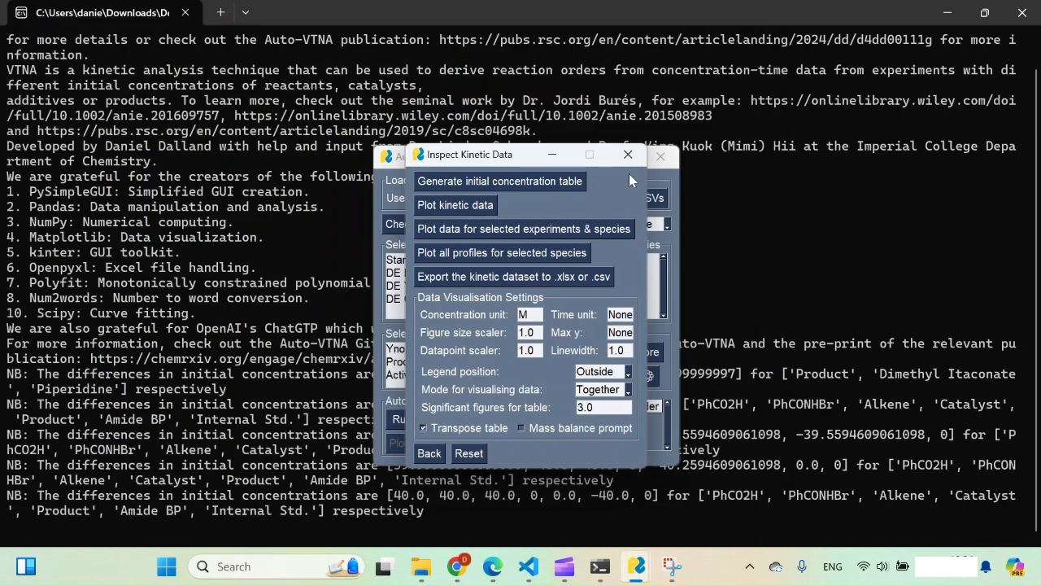
Select all four experiments, normalise by Ynone, Product and Active catalyst, with Product as output
{"action": "left_click", "coordinate": [643, 155]}
{"action": "left_click", "coordinate": [441, 261]}
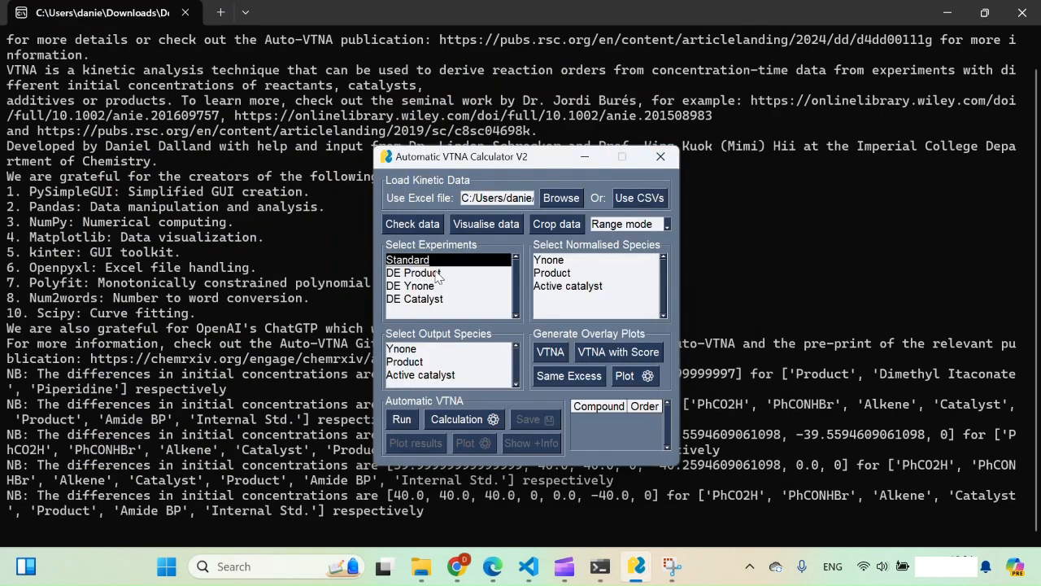
{"action": "left_click", "coordinate": [439, 273]}
{"action": "left_click", "coordinate": [429, 285]}
{"action": "left_click", "coordinate": [444, 299]}
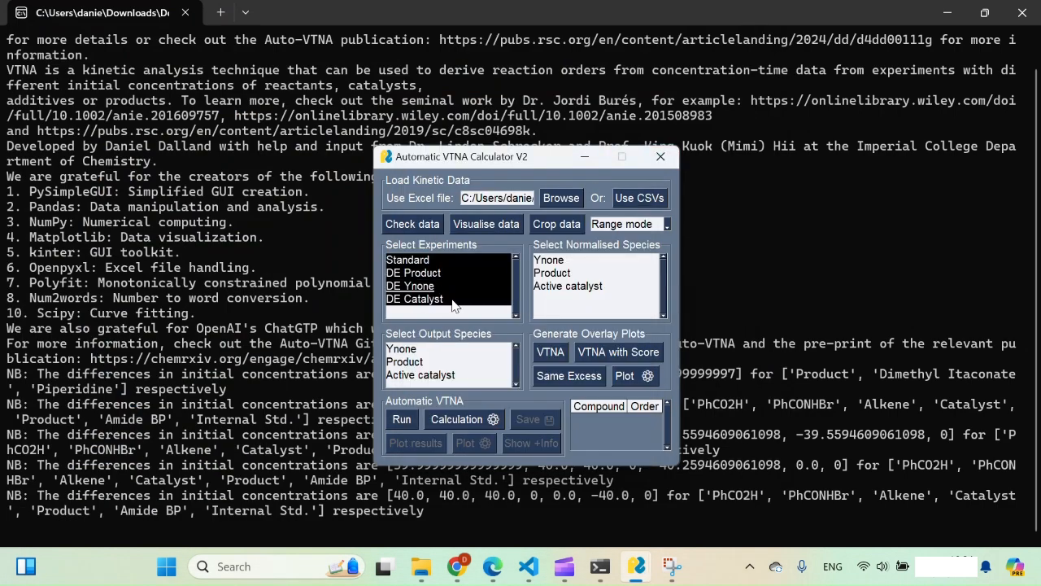
{"action": "left_click", "coordinate": [572, 260]}
{"action": "left_click", "coordinate": [561, 273]}
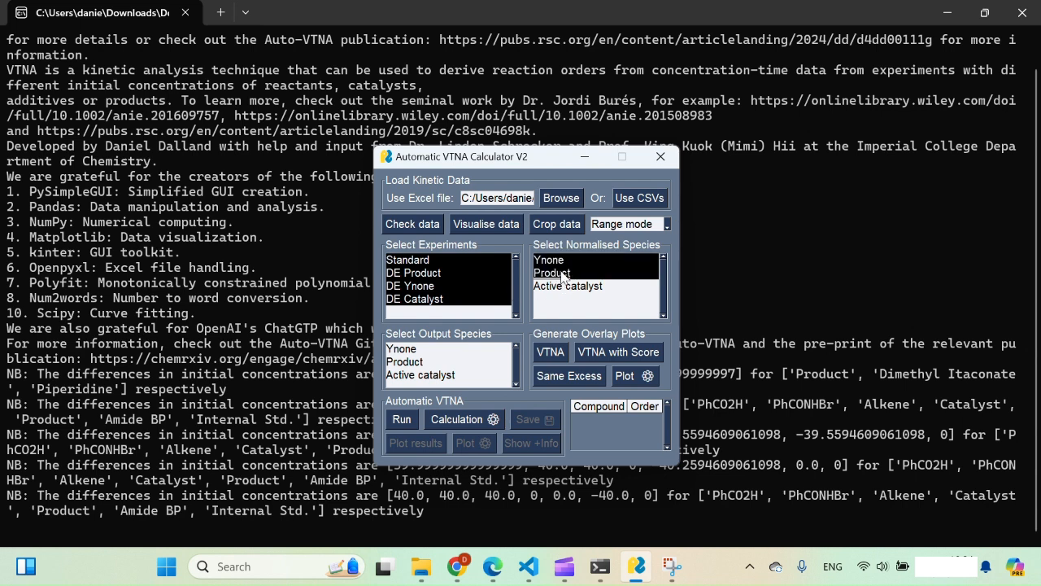
{"action": "left_click", "coordinate": [602, 289]}
{"action": "left_click", "coordinate": [423, 362]}
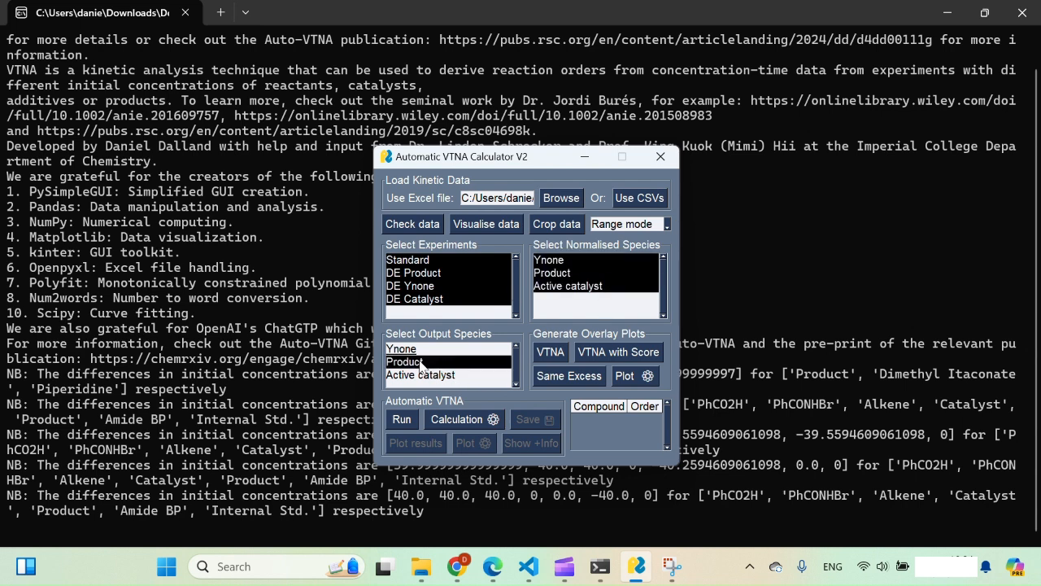
Apply the quick calculation presets and run the automatic VTNA calculation
{"action": "left_click", "coordinate": [462, 418]}
{"action": "left_click", "coordinate": [569, 340]}
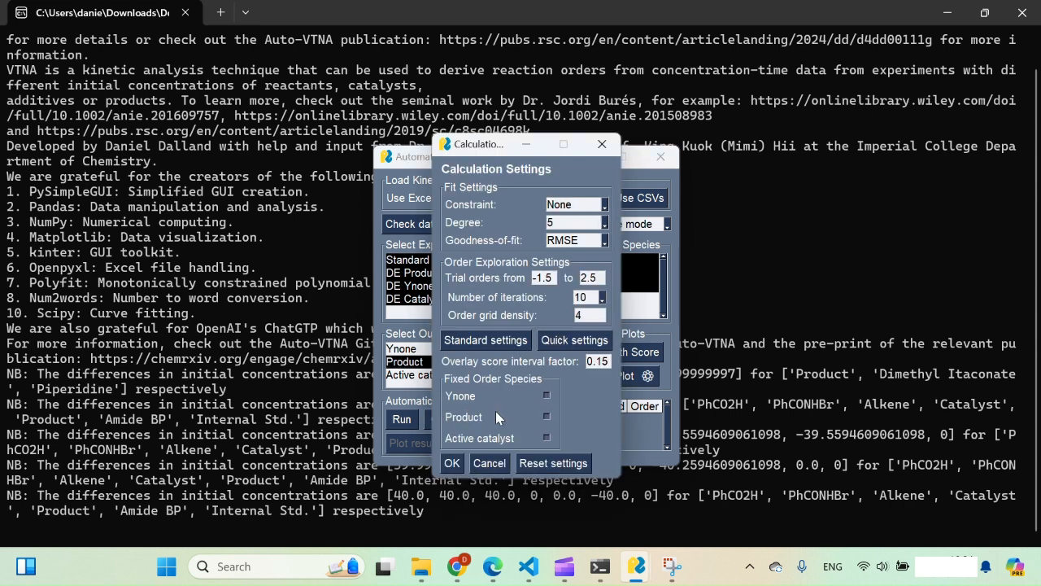
{"action": "left_click", "coordinate": [452, 464]}
{"action": "left_click", "coordinate": [404, 421]}
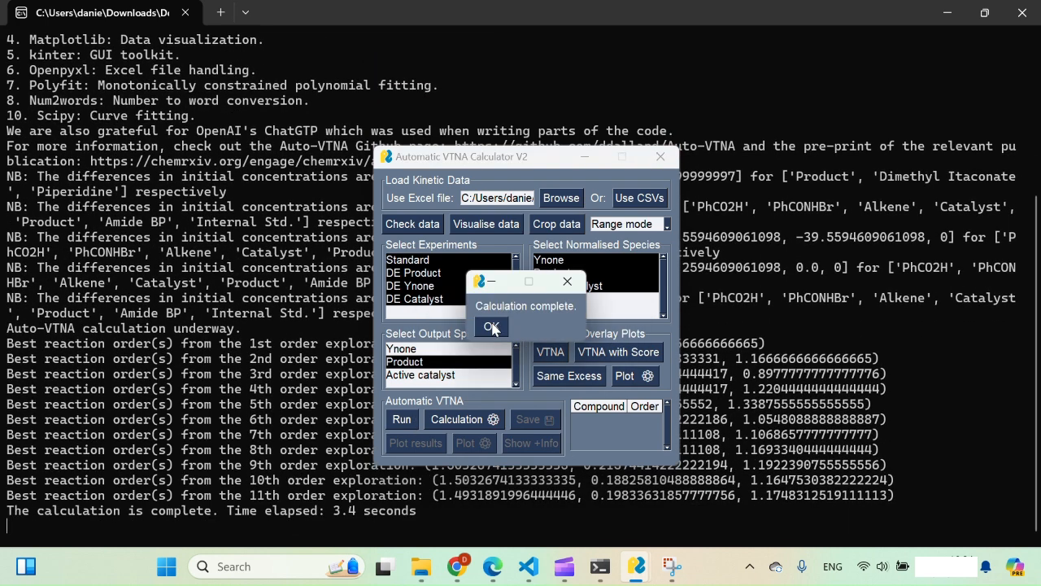
Plot the Product VTNA overlay using the auto-filled orders 1.49, 0.20 and 1.17
{"action": "left_click", "coordinate": [491, 326]}
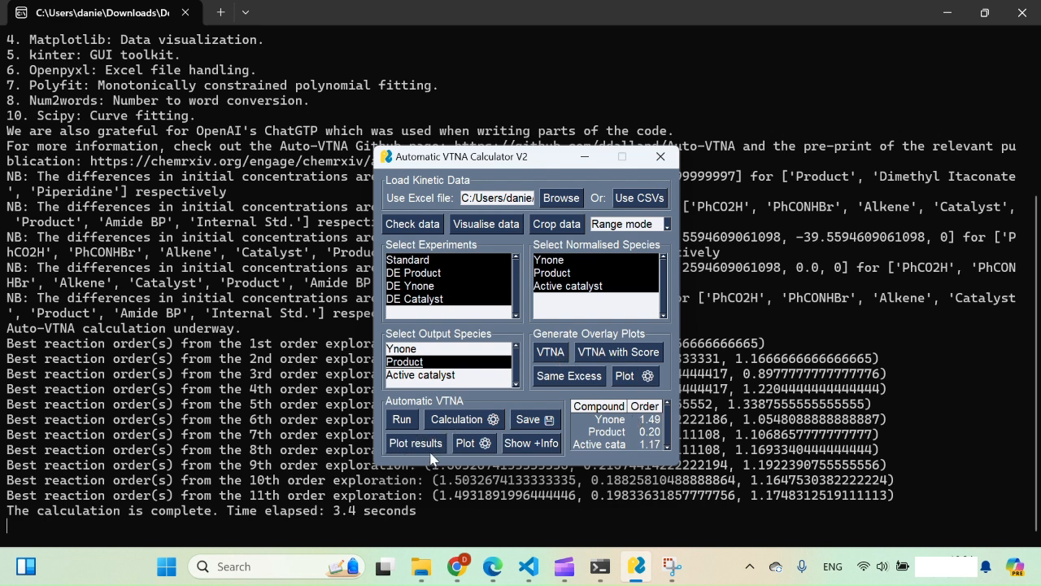
{"action": "left_click", "coordinate": [559, 353]}
{"action": "left_click", "coordinate": [561, 345]}
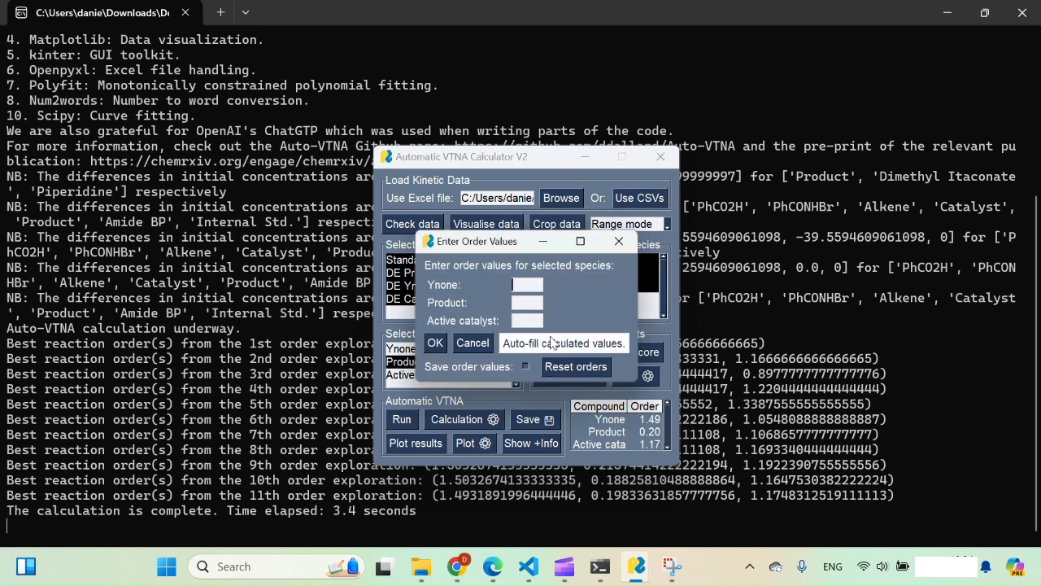
{"action": "left_click", "coordinate": [436, 343]}
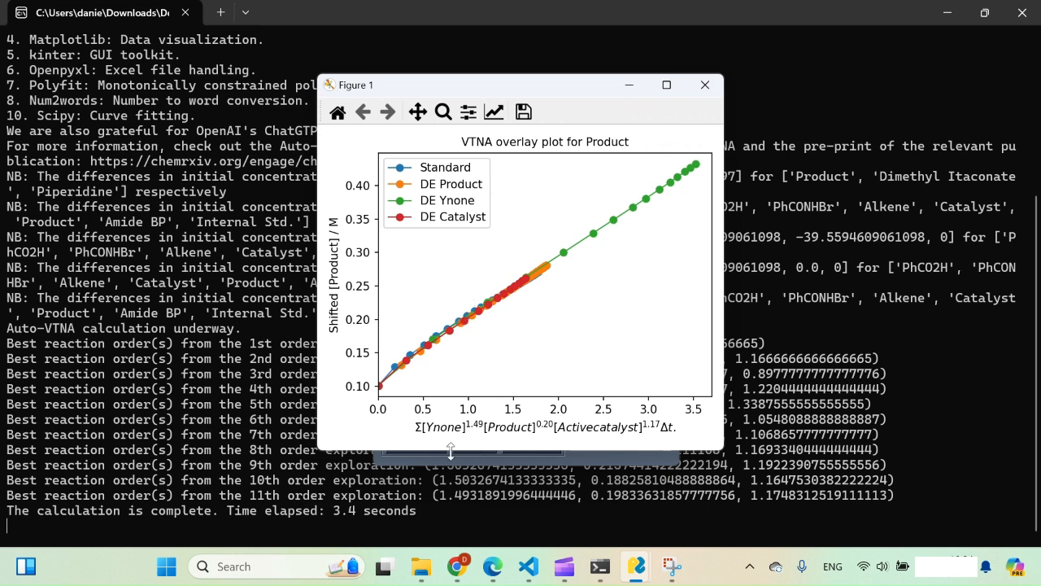
{"action": "left_click", "coordinate": [719, 92]}
{"action": "left_click", "coordinate": [619, 241]}
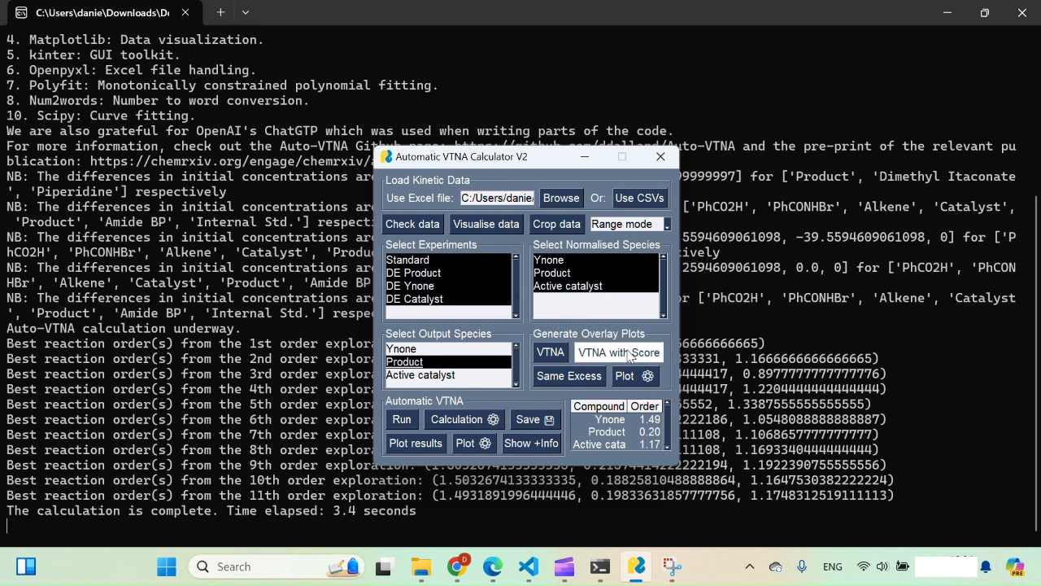
Plot the scored Product VTNA overlay with the same calculated orders, giving RMSE 0.00493
{"action": "left_click", "coordinate": [630, 356]}
{"action": "left_click", "coordinate": [601, 344]}
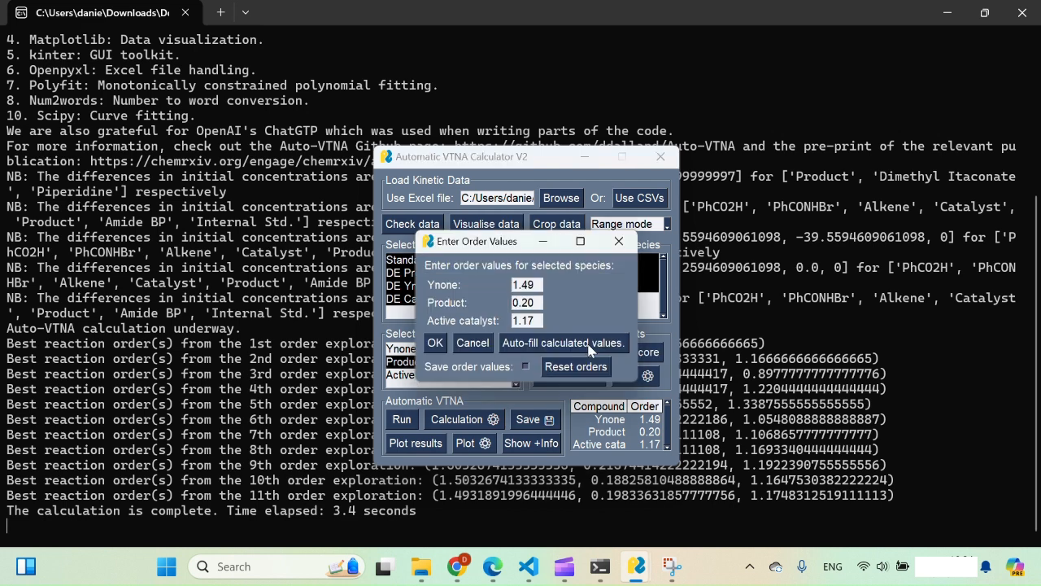
{"action": "left_click", "coordinate": [442, 342]}
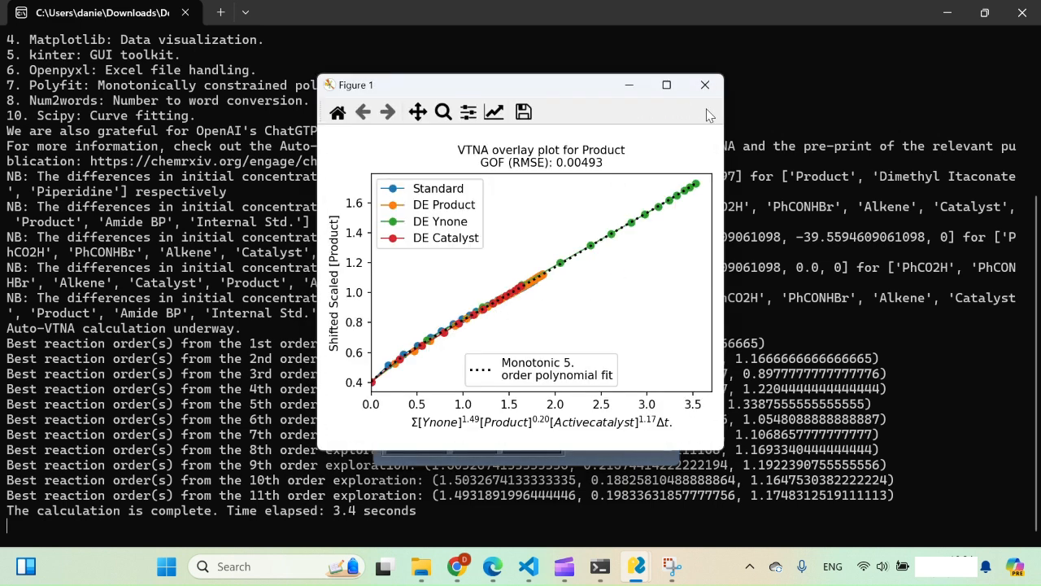
{"action": "left_click", "coordinate": [704, 84]}
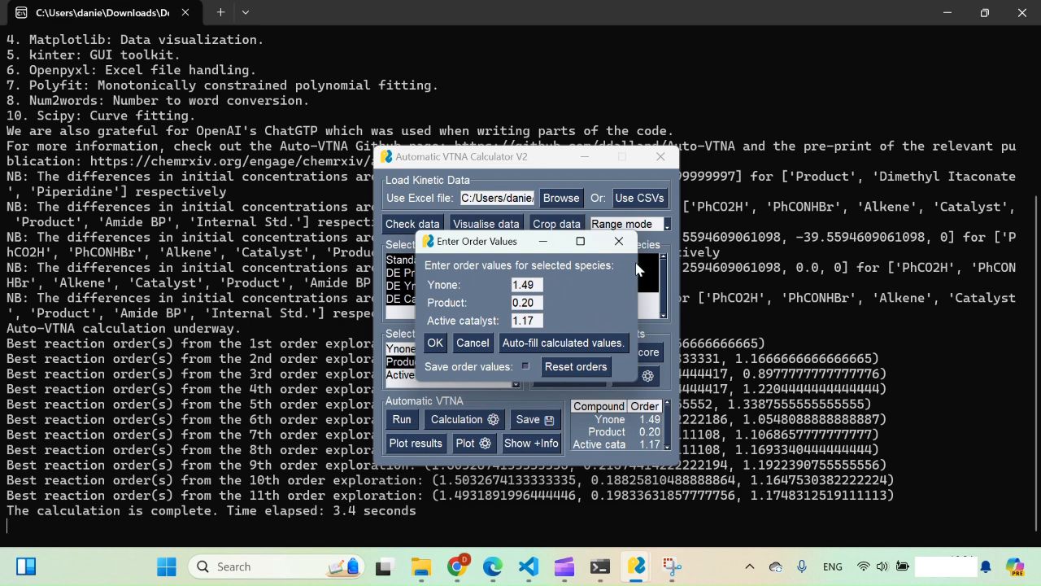
{"action": "left_click", "coordinate": [618, 241]}
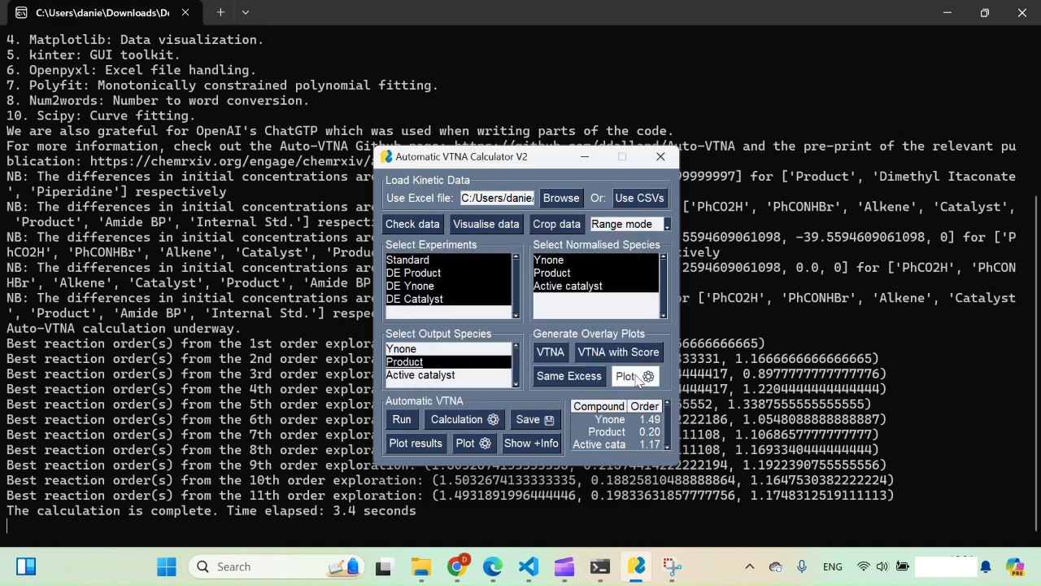
Open the Crop Data Range dialog from the plot settings
{"action": "left_click", "coordinate": [638, 378]}
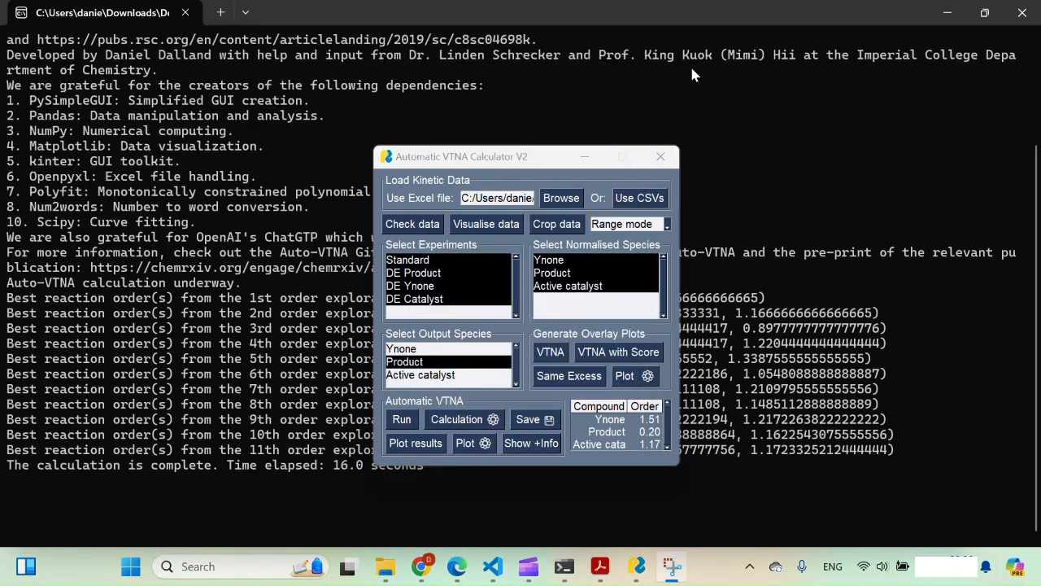
{"action": "left_click", "coordinate": [568, 231]}
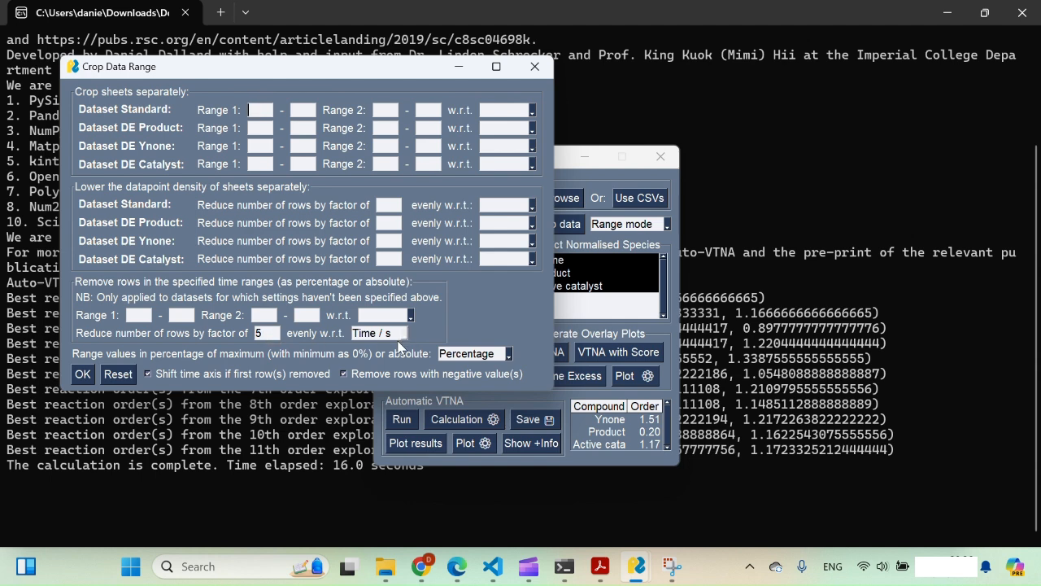
Reset the crop settings and remove Range 1 from 30 to 70% of Time / s
{"action": "left_click", "coordinate": [128, 371]}
{"action": "key", "text": "Tab"}
{"action": "type", "text": "70"}
{"action": "left_click", "coordinate": [411, 317]}
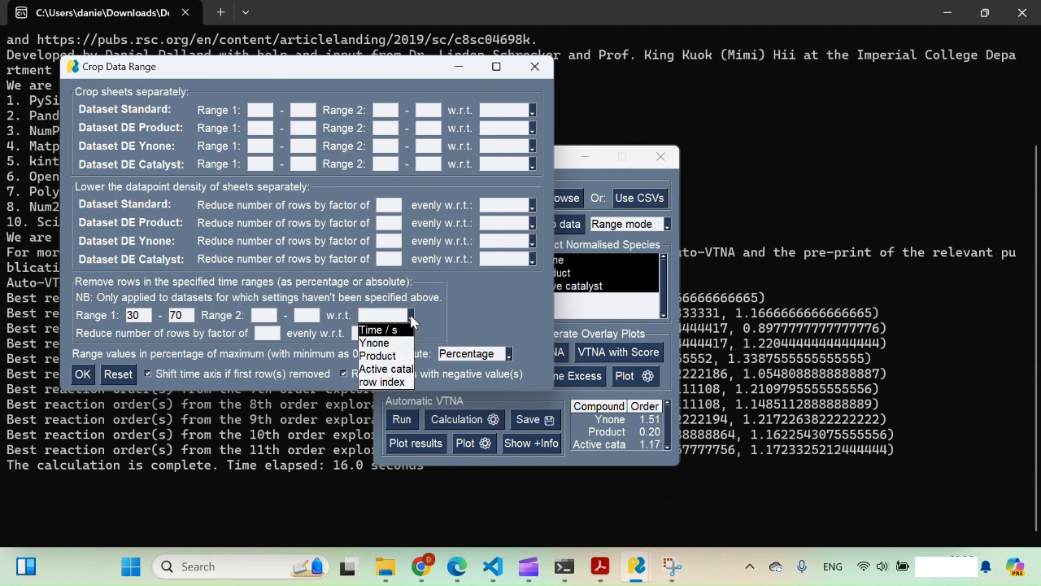
{"action": "left_click", "coordinate": [402, 331]}
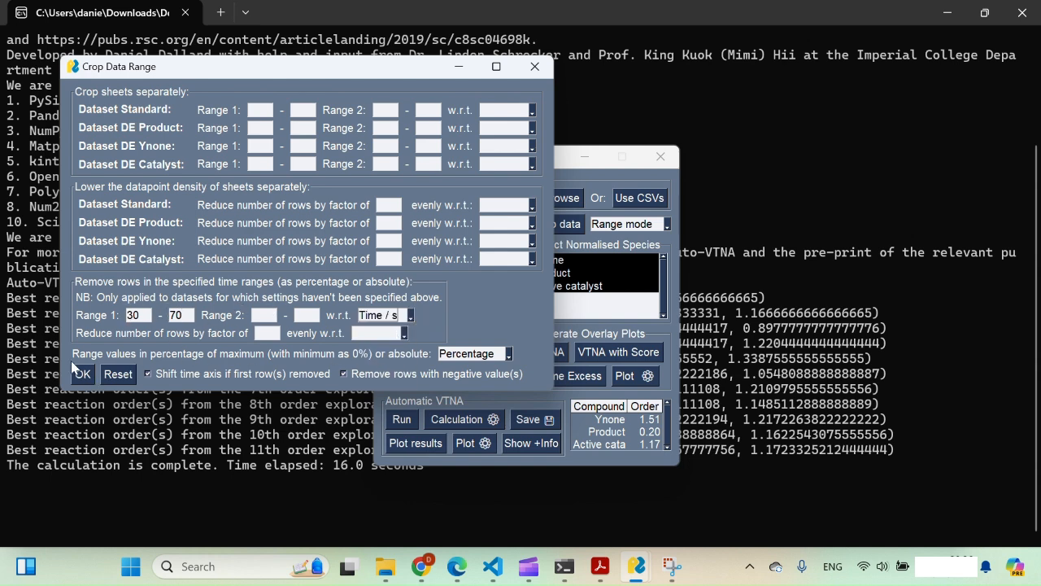
{"action": "left_click", "coordinate": [82, 373]}
Plot the gapped kinetic profiles, then close the plot and the inspection window
{"action": "left_click", "coordinate": [488, 226]}
{"action": "left_click", "coordinate": [466, 208]}
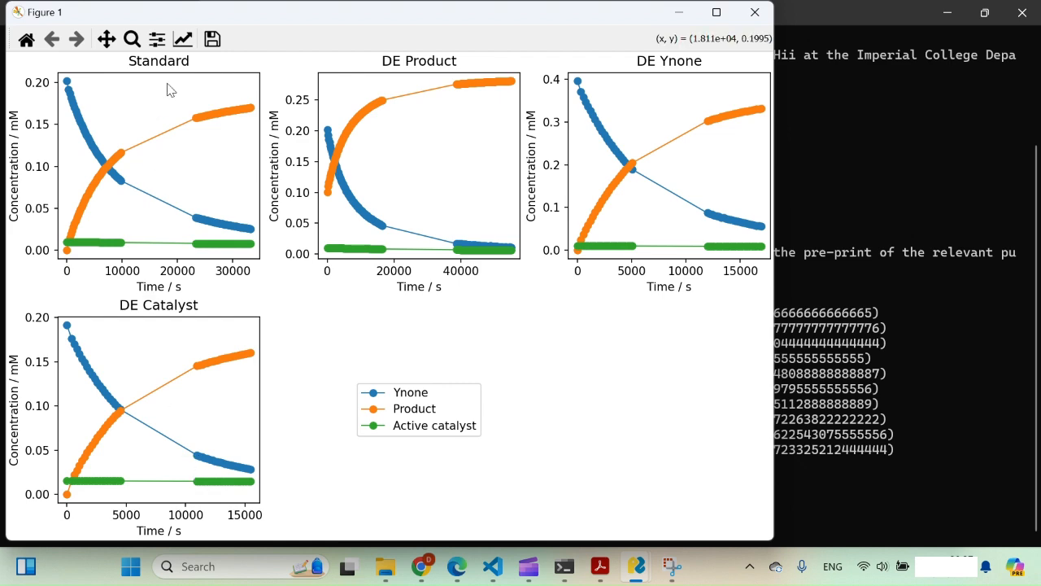
{"action": "left_click", "coordinate": [773, 16]}
{"action": "left_click", "coordinate": [650, 147]}
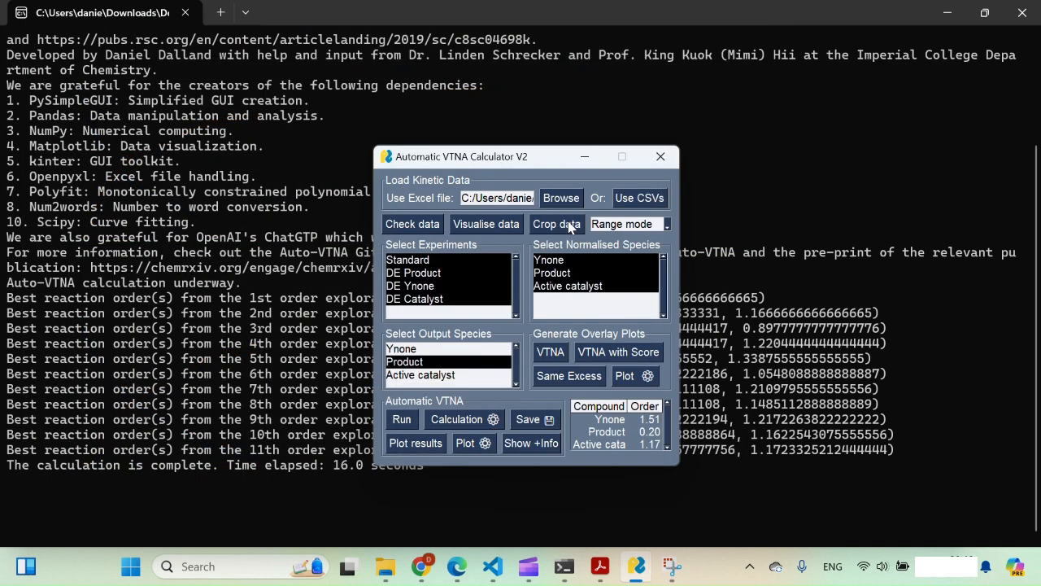
Change the removed time range in Range 1 to 50–100%
{"action": "left_click", "coordinate": [558, 225]}
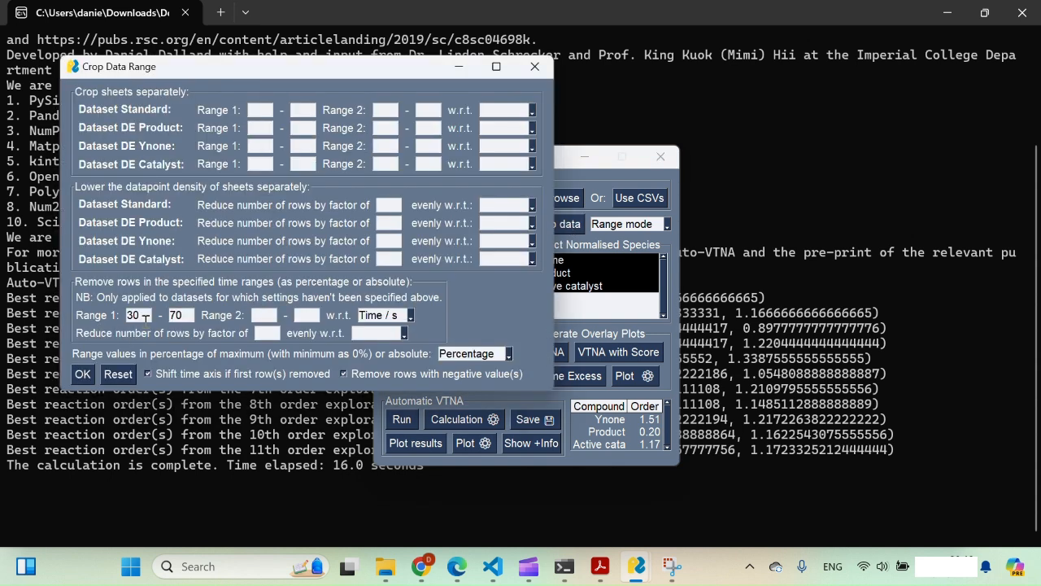
{"action": "double_click", "coordinate": [146, 317]}
{"action": "key", "text": "BackSpace"}
{"action": "type", "text": "50"}
{"action": "key", "text": "Tab"}
{"action": "key", "text": "BackSpace"}
{"action": "type", "text": "100"}
{"action": "key", "text": "Tab"}
{"action": "left_click", "coordinate": [86, 376]}
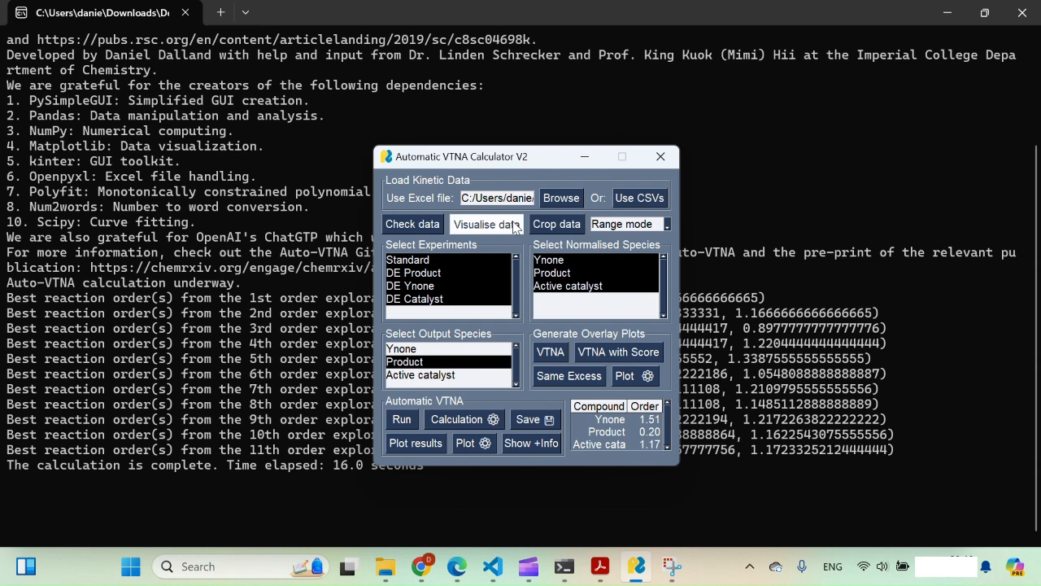
Replot the kinetic data, now ending at half the original reaction time
{"action": "left_click", "coordinate": [514, 226]}
{"action": "left_click", "coordinate": [444, 208]}
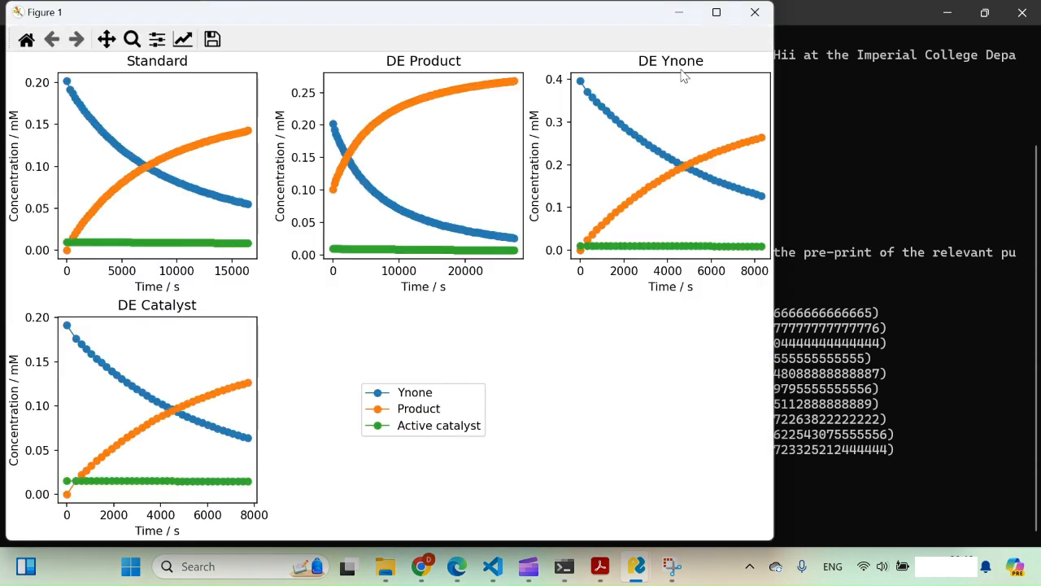
{"action": "left_click", "coordinate": [749, 14]}
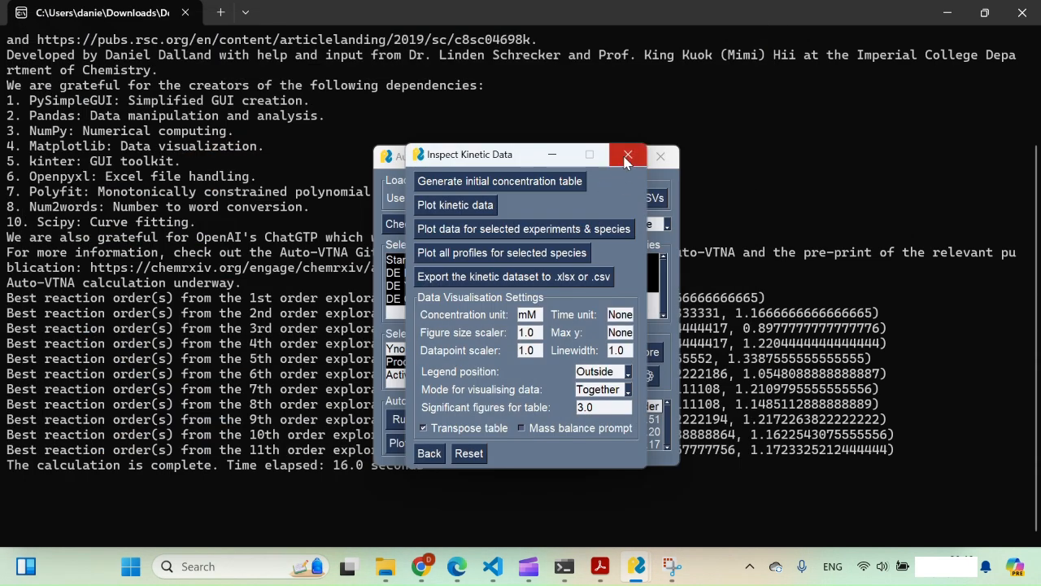
Reset the Crop Data Range settings and confirm every range field is now empty
{"action": "left_click", "coordinate": [627, 155]}
{"action": "left_click", "coordinate": [558, 230]}
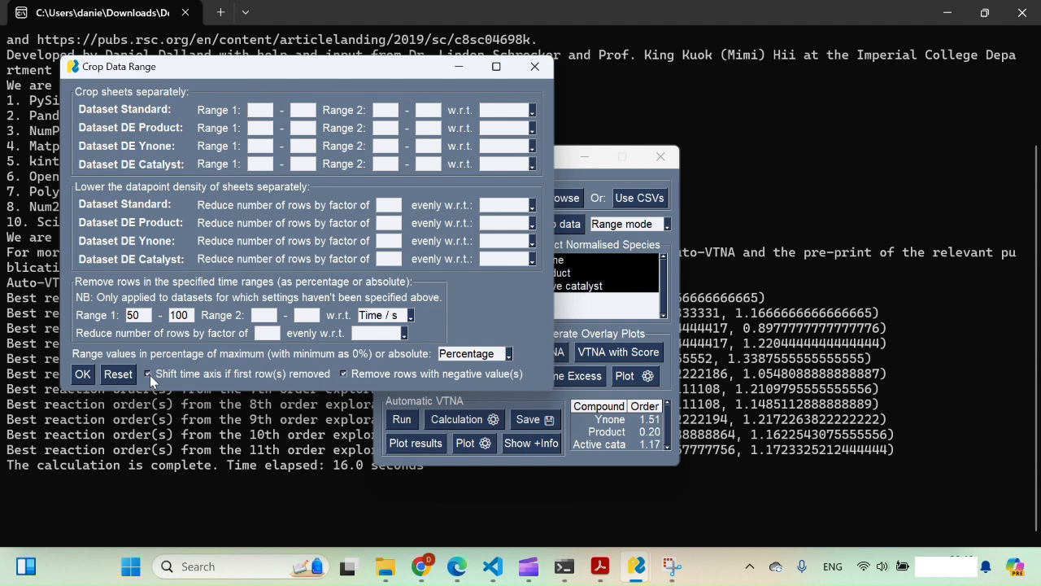
{"action": "left_click", "coordinate": [535, 66]}
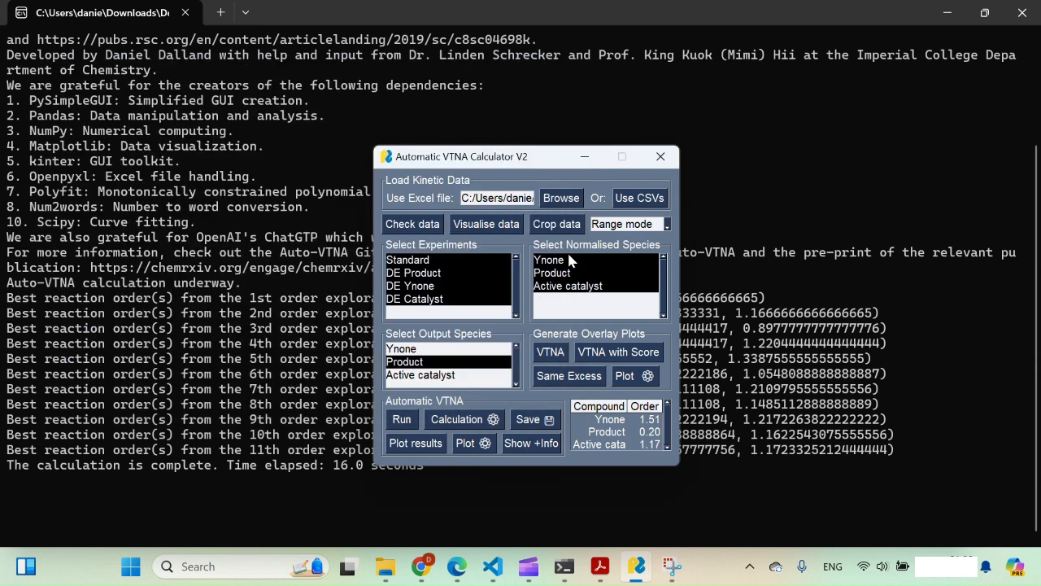
{"action": "left_click", "coordinate": [569, 232]}
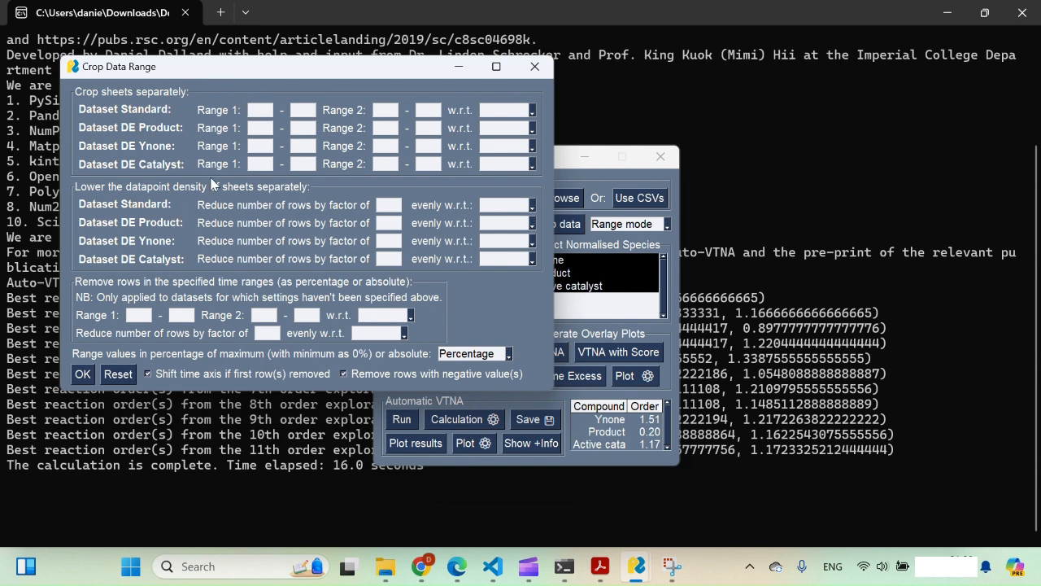
Confirm the empty Crop Data Range dialog, with ranges expressed as Percentage
{"action": "left_click", "coordinate": [83, 374]}
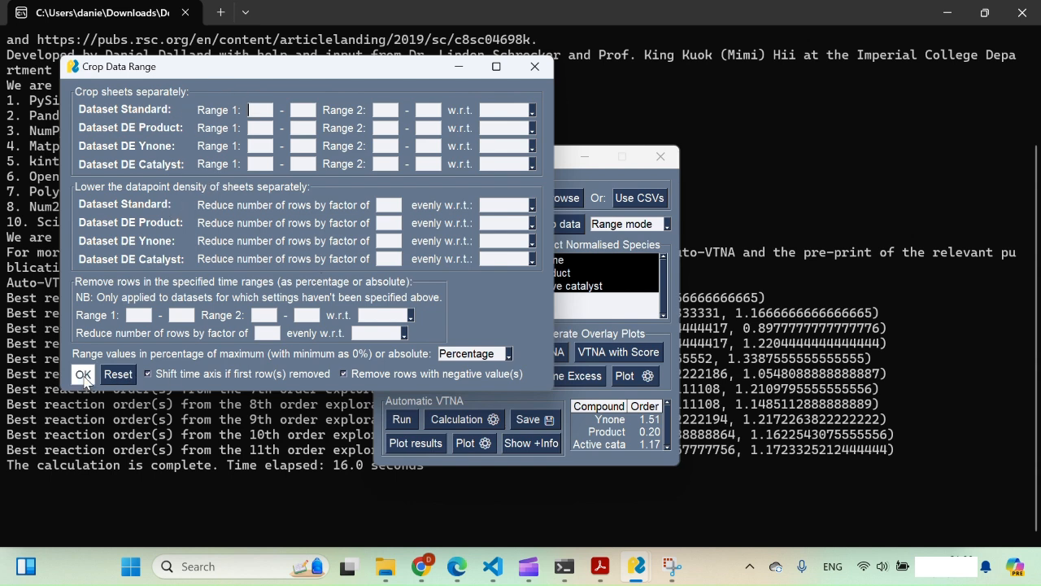